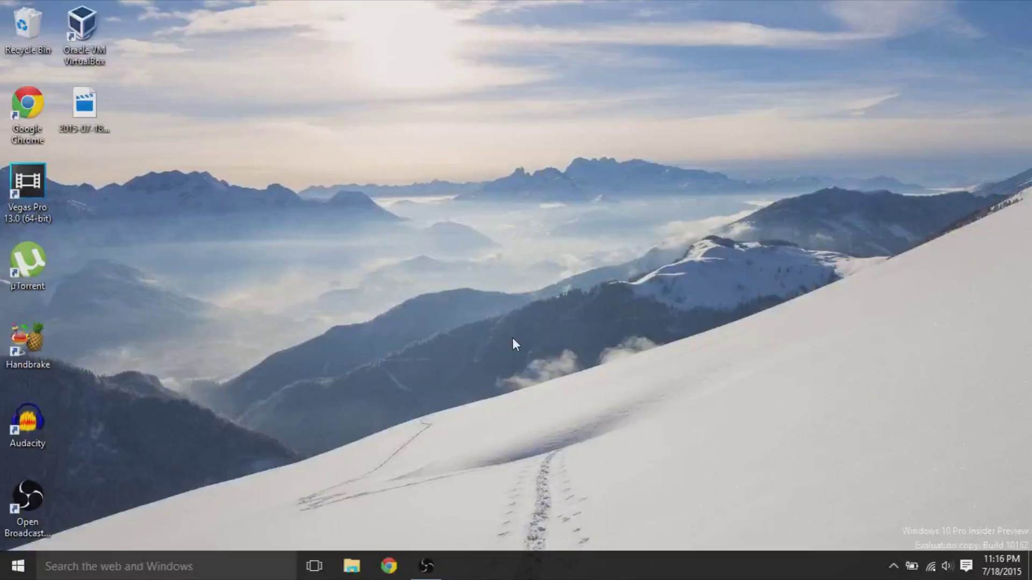
- Search Google for 'audacity download' in Chrome and open the official audacityteam.org download page
{"action": "left_click", "coordinate": [389, 566]}
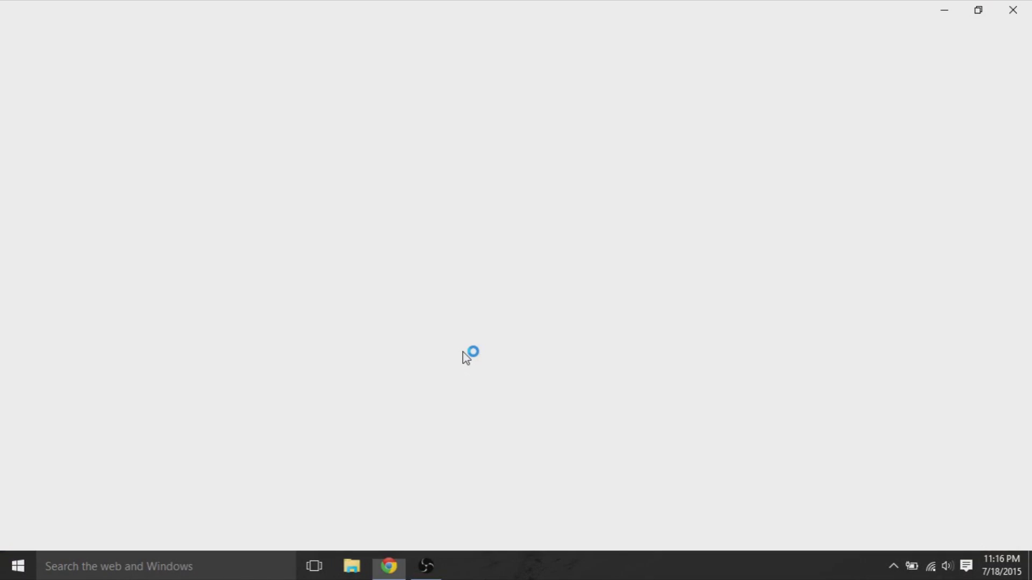
{"action": "type", "text": "audacity"}
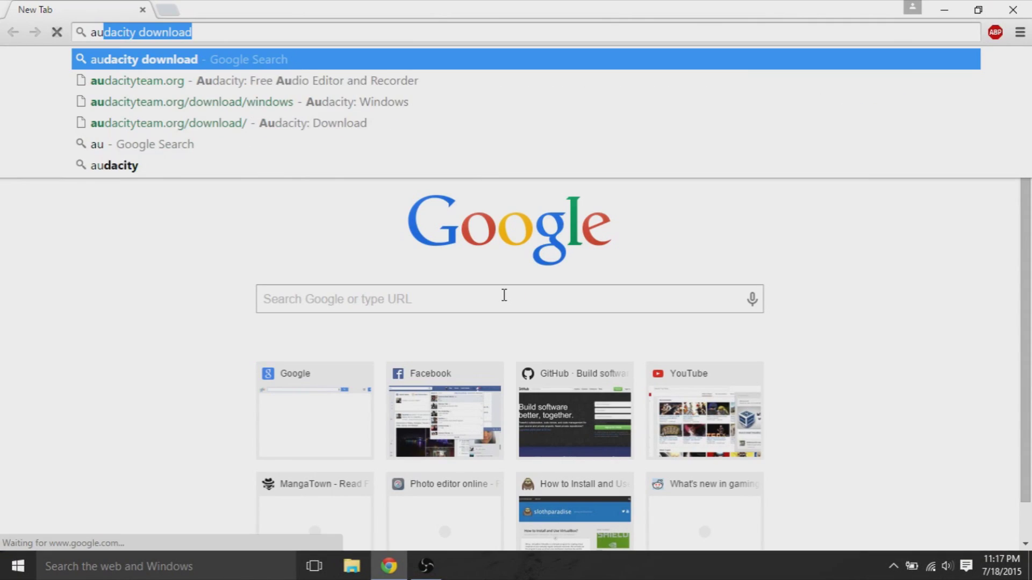
{"action": "type", "text": " download"}
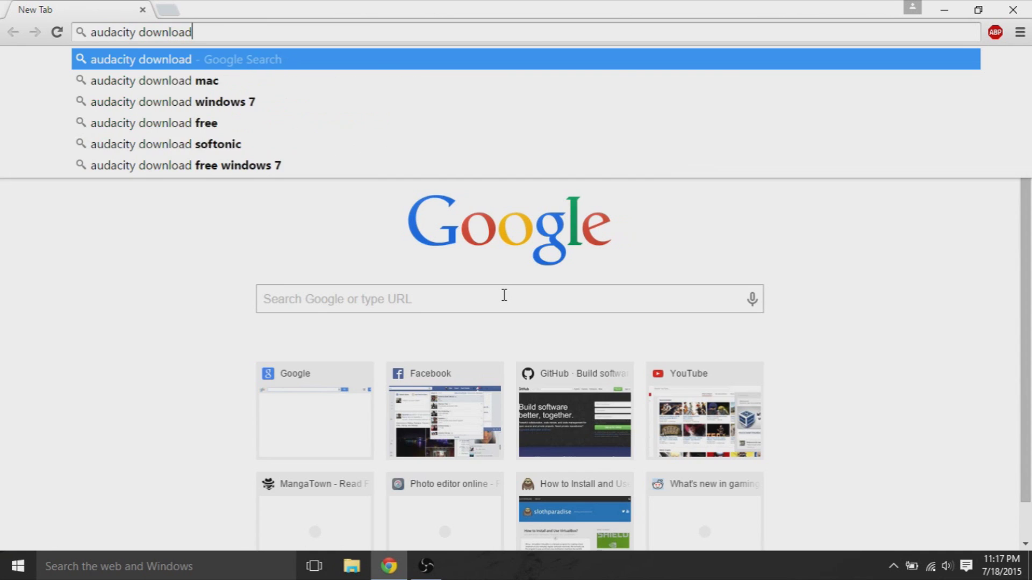
{"action": "key", "text": "Return"}
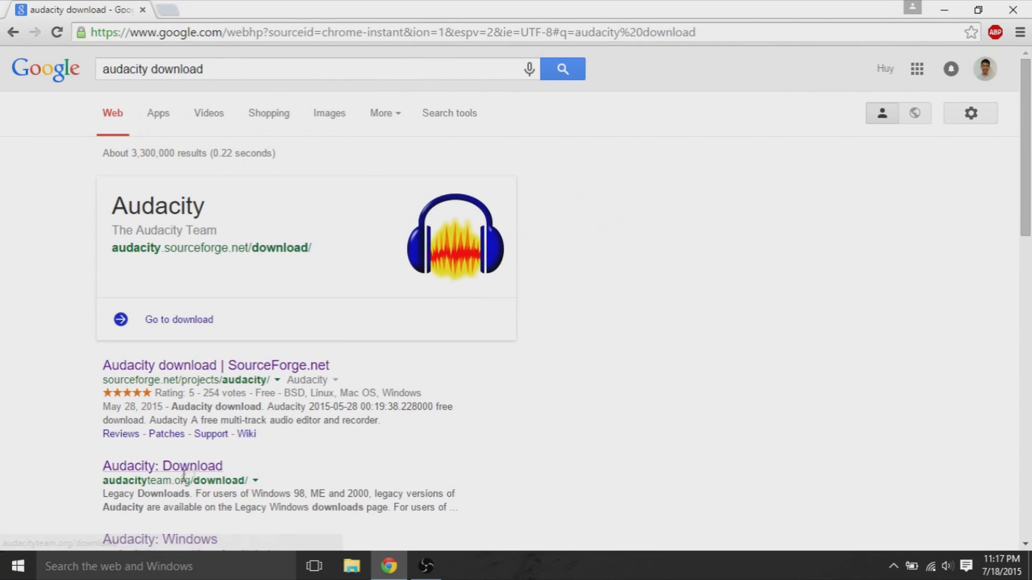
{"action": "left_click", "coordinate": [190, 467]}
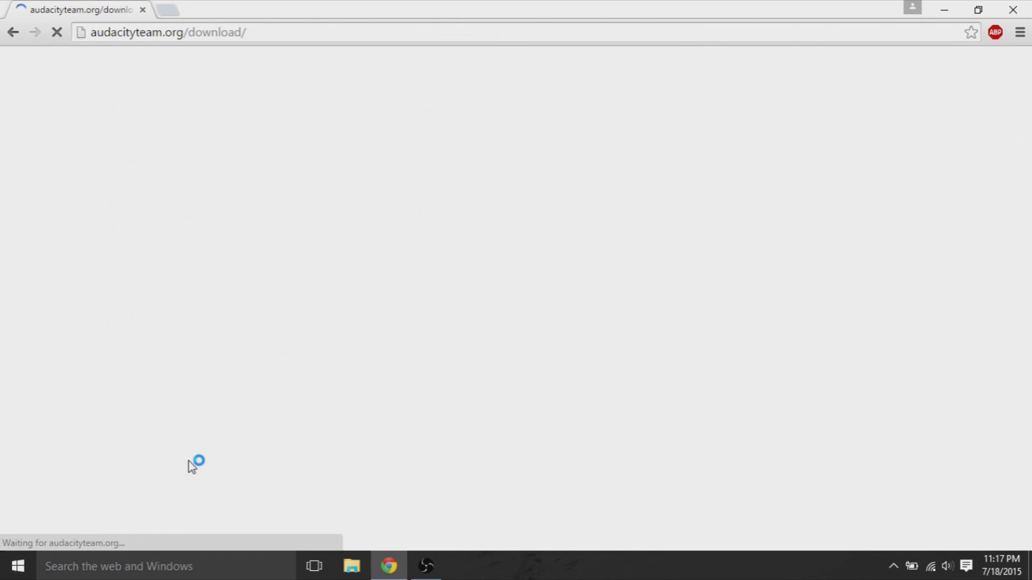
{"action": "left_click", "coordinate": [146, 34]}
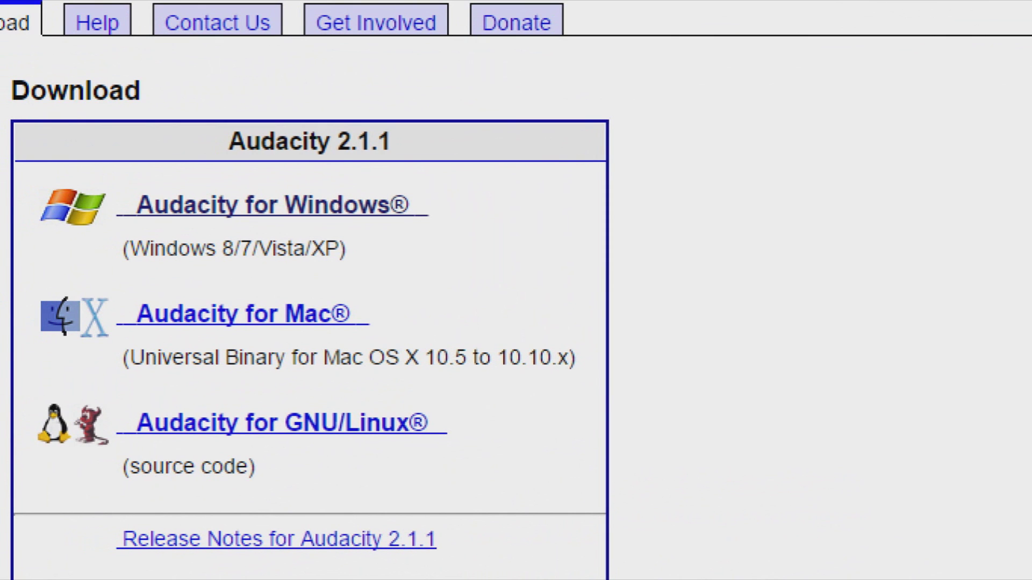
- Download the Audacity 2.1.1 Windows installer (audacity-win-2.1.1.exe) from FossHub and run it
{"action": "left_click", "coordinate": [300, 216]}
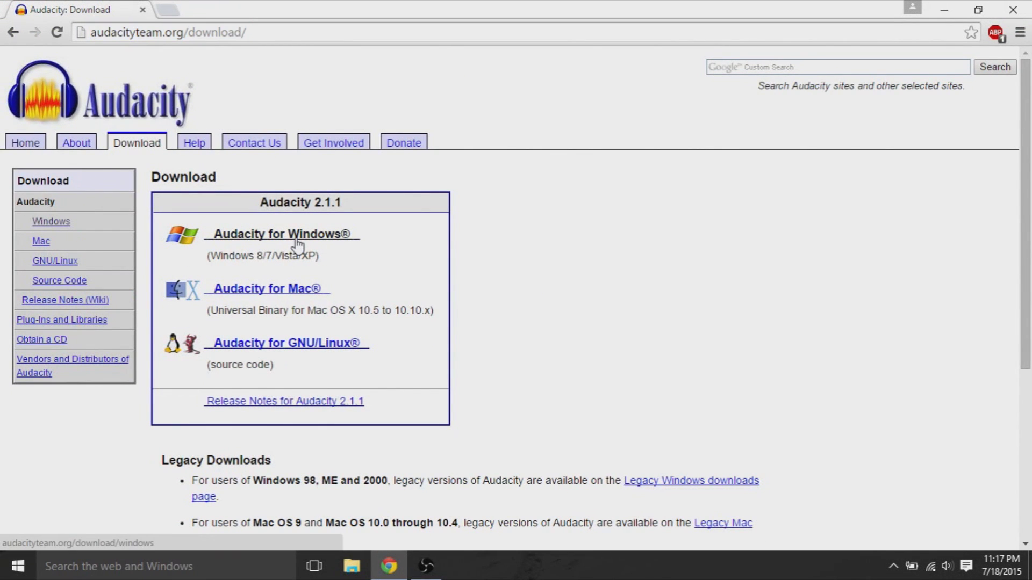
{"action": "left_click", "coordinate": [297, 242]}
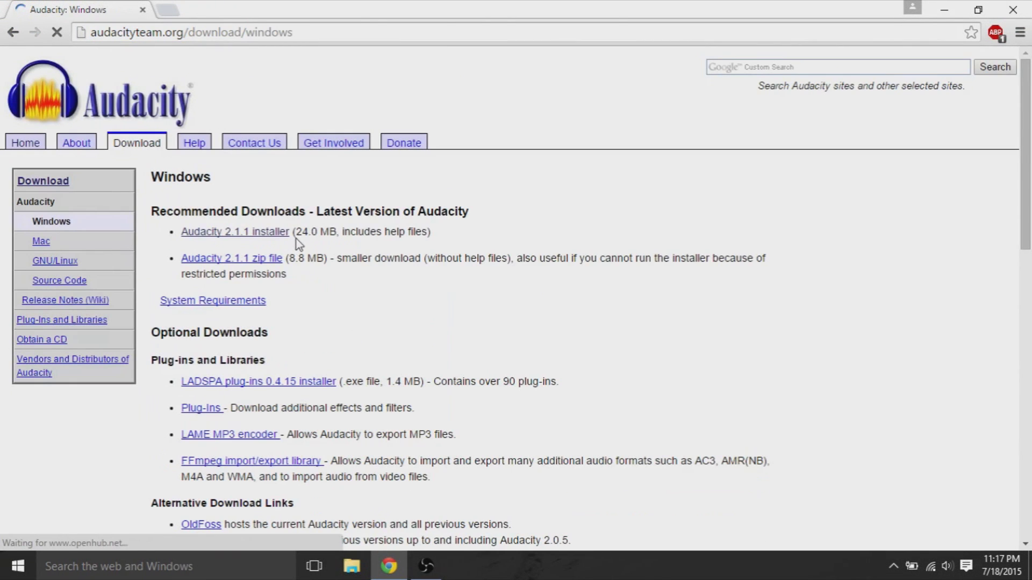
{"action": "left_click", "coordinate": [270, 233]}
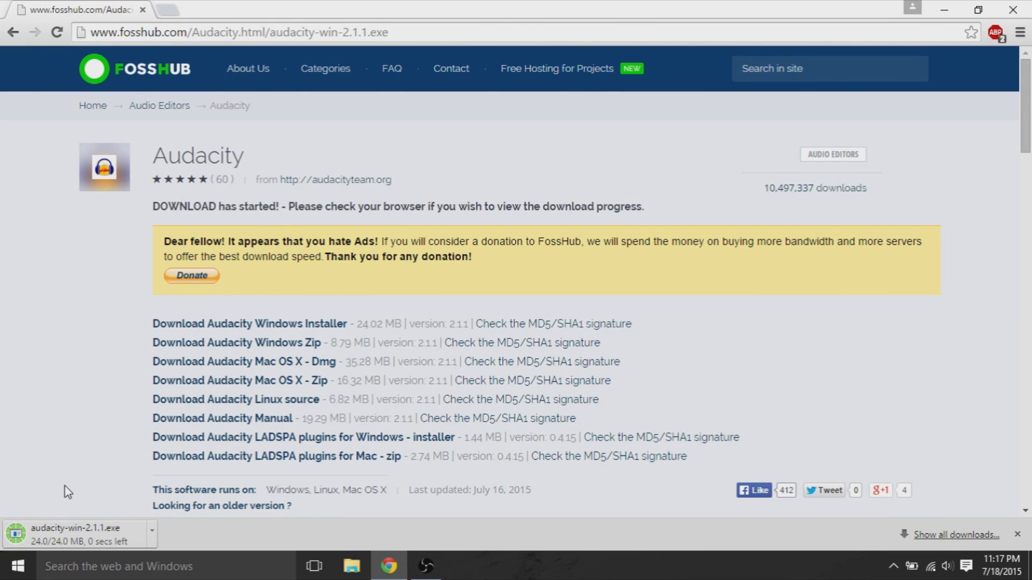
{"action": "left_click", "coordinate": [76, 530]}
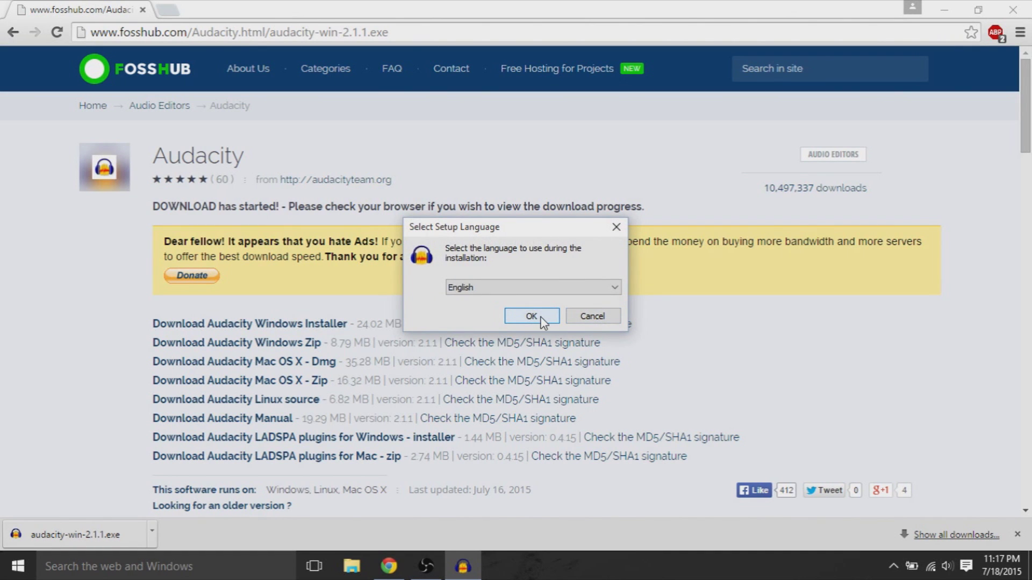
- Install Audacity 2.1.1 in English into the existing folder with a desktop icon, then launch it
{"action": "left_click", "coordinate": [541, 318]}
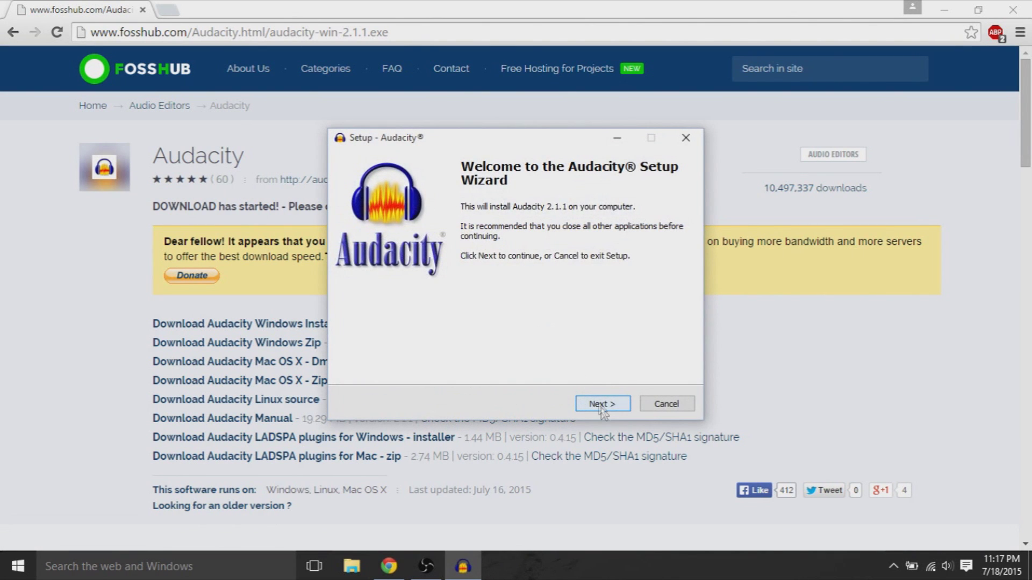
{"action": "left_click", "coordinate": [600, 408]}
{"action": "left_click", "coordinate": [600, 408]}
{"action": "left_click", "coordinate": [600, 408]}
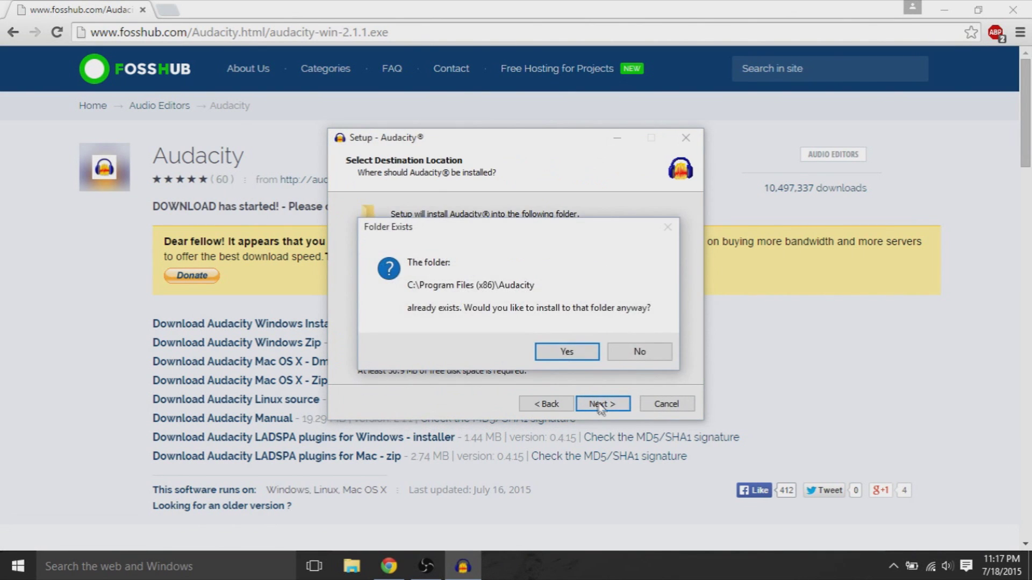
{"action": "left_click", "coordinate": [565, 347]}
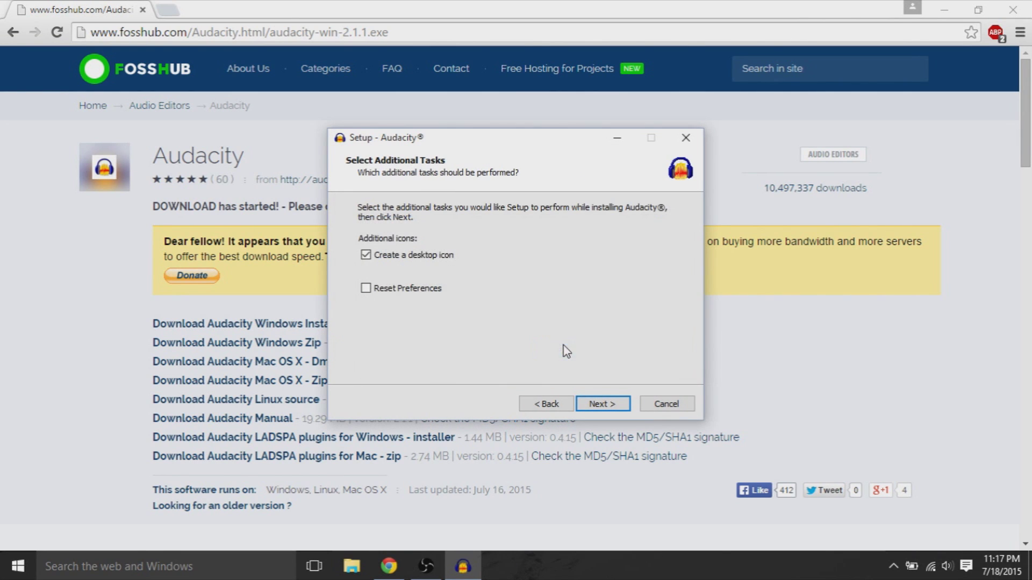
{"action": "left_click", "coordinate": [601, 404]}
{"action": "left_click", "coordinate": [603, 404]}
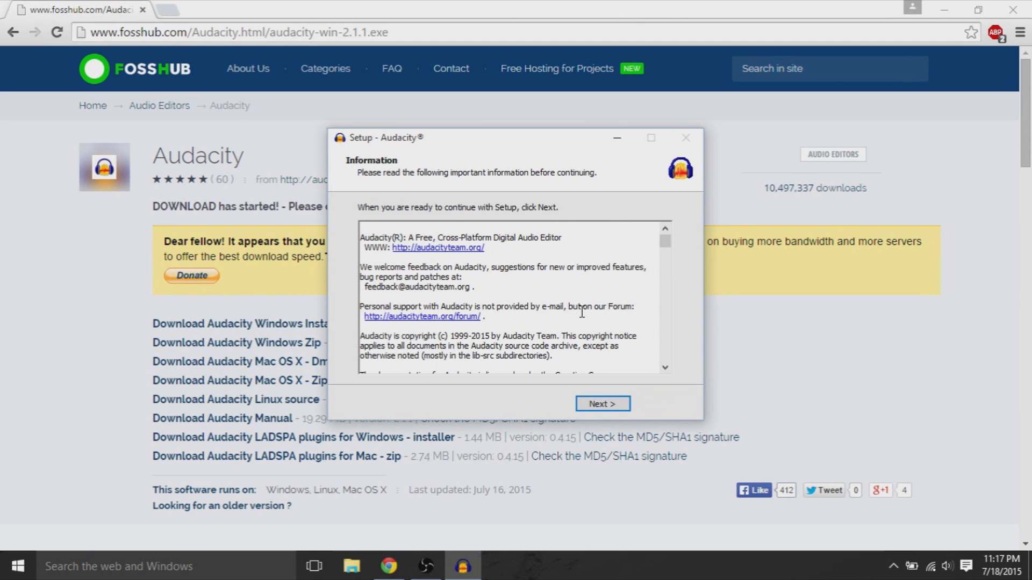
{"action": "left_click", "coordinate": [595, 404]}
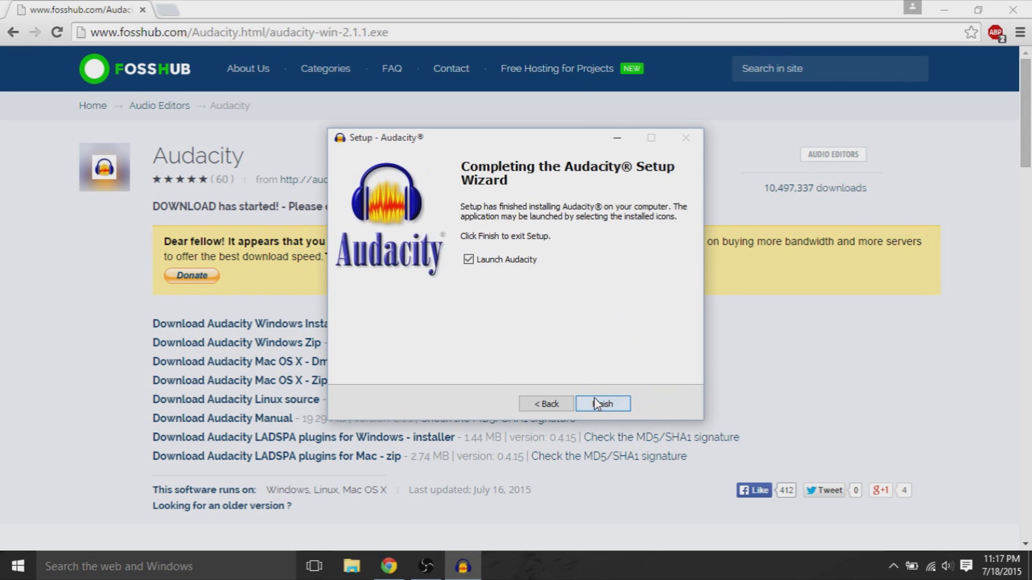
{"action": "left_click", "coordinate": [597, 403]}
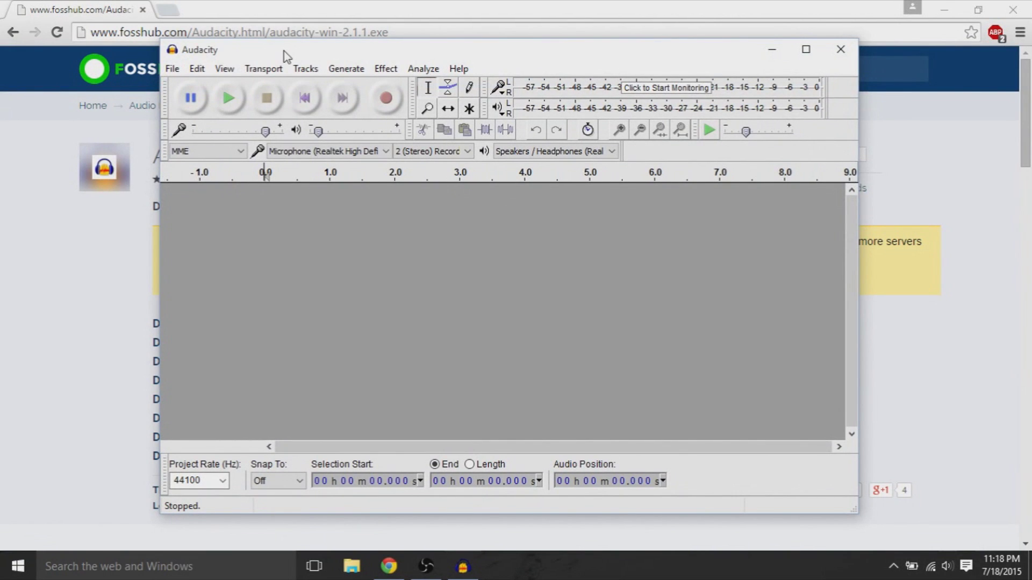
- Set the Audacity project rate to 96000 Hz
{"action": "left_click_drag", "start_coordinate": [284, 52], "coordinate": [305, 51]}
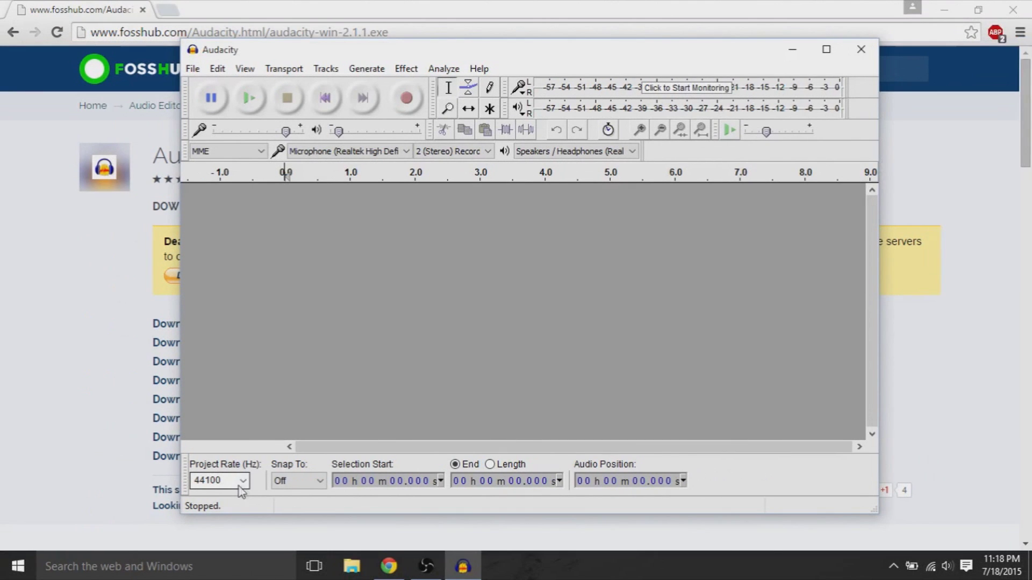
{"action": "left_click", "coordinate": [269, 489]}
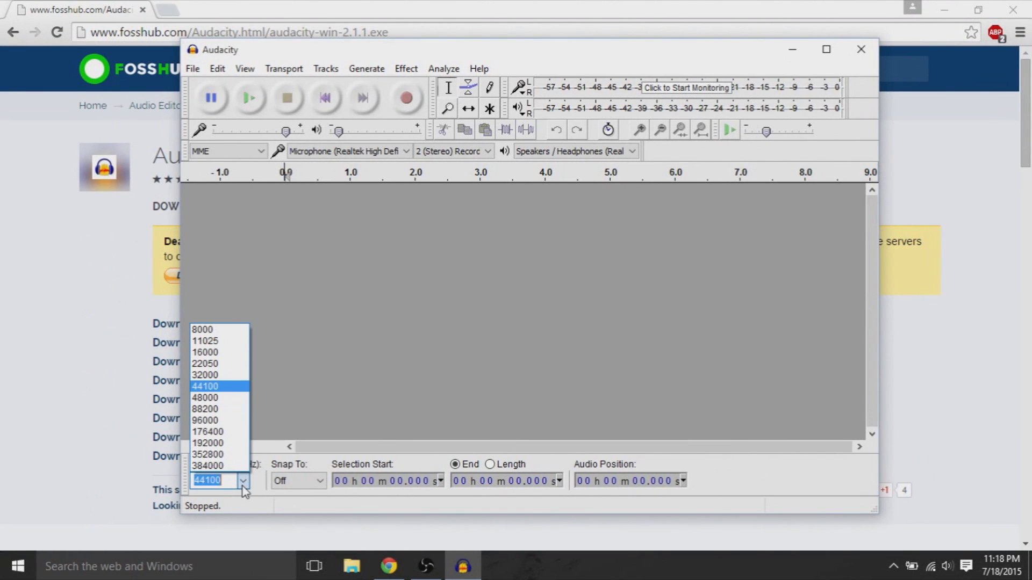
{"action": "left_click", "coordinate": [223, 420]}
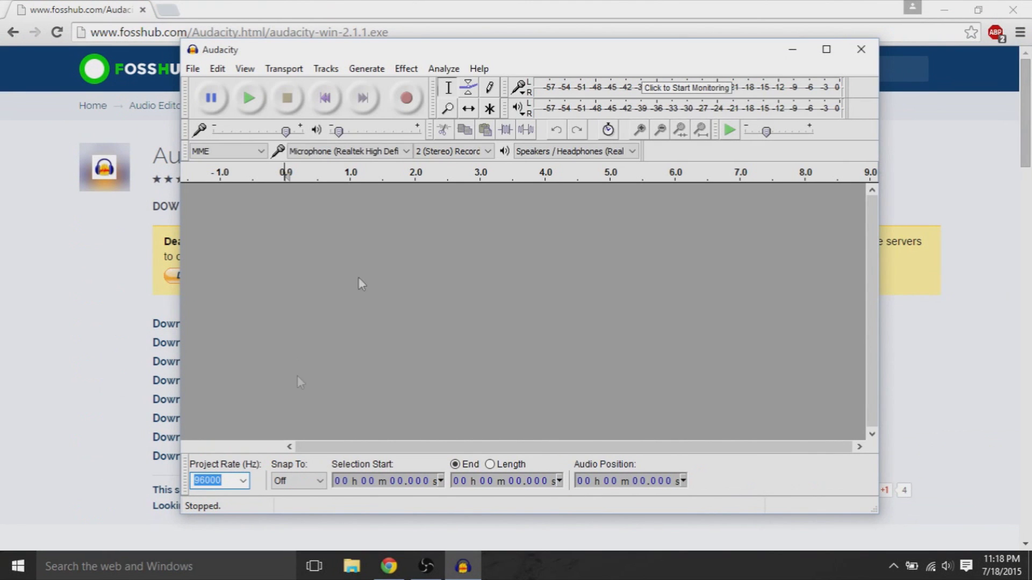
{"action": "left_click", "coordinate": [243, 485]}
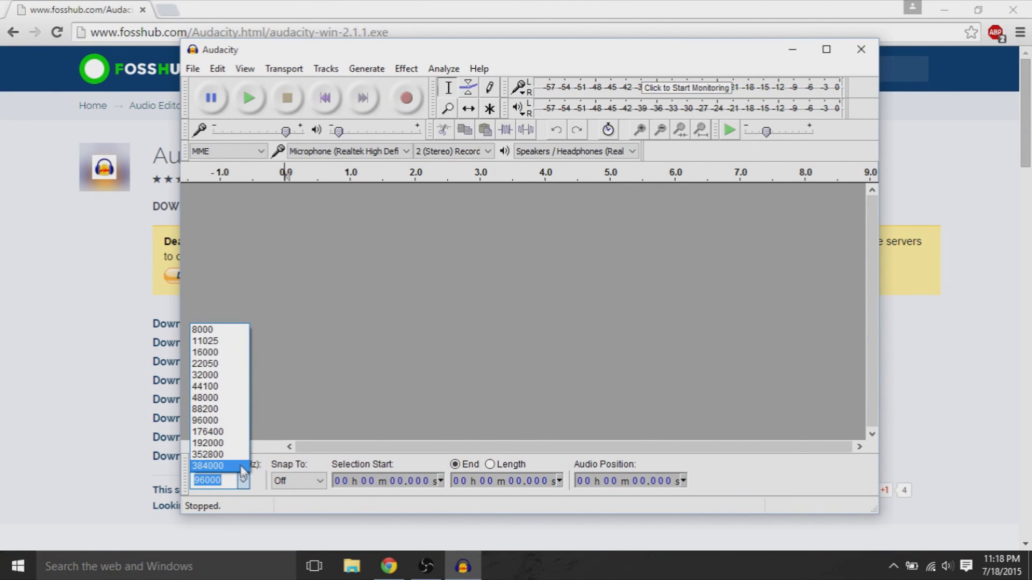
{"action": "left_click", "coordinate": [263, 471]}
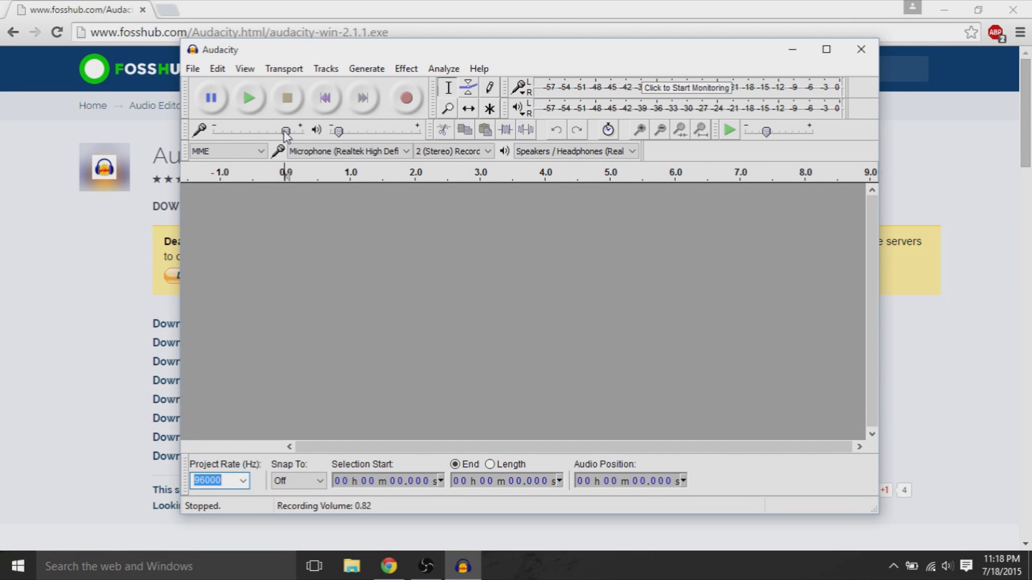
- Keep the Realtek microphone as input with 2 (Stereo) recording channels, and start recording
{"action": "mouse_move", "coordinate": [285, 133]}
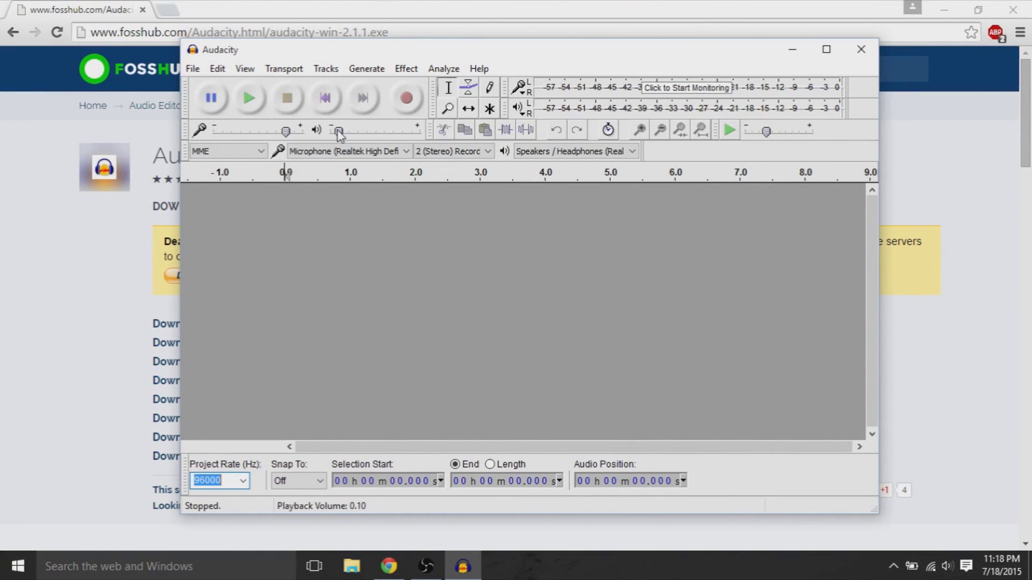
{"action": "mouse_move", "coordinate": [339, 133]}
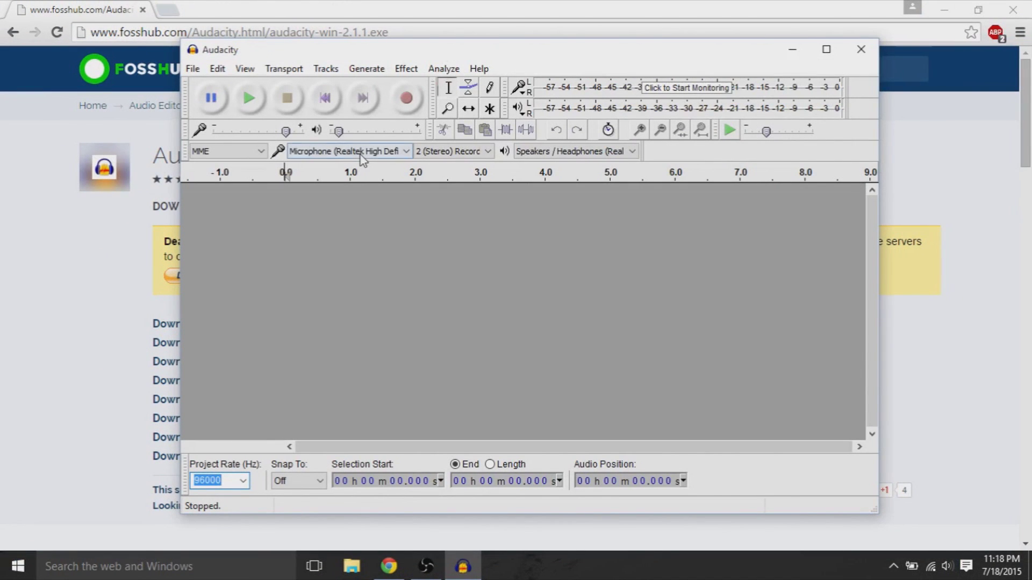
{"action": "left_click", "coordinate": [361, 156]}
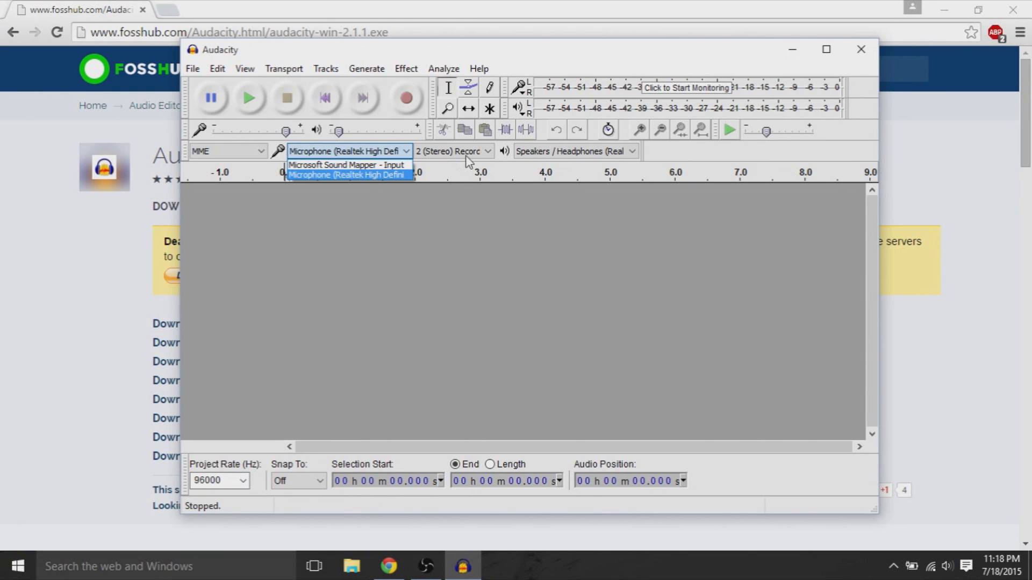
{"action": "left_click", "coordinate": [481, 152]}
{"action": "left_click", "coordinate": [481, 152]}
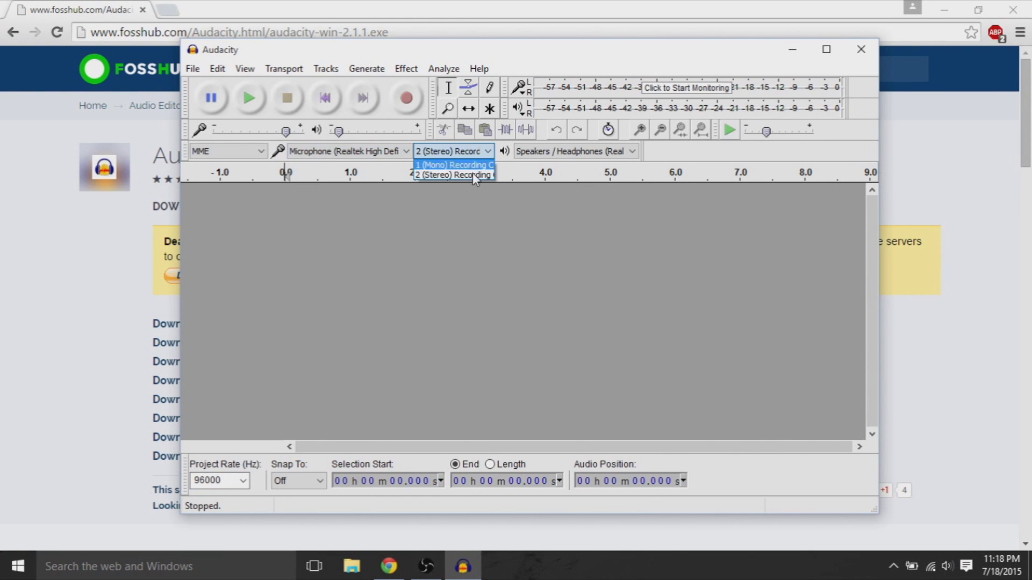
{"action": "left_click", "coordinate": [548, 152]}
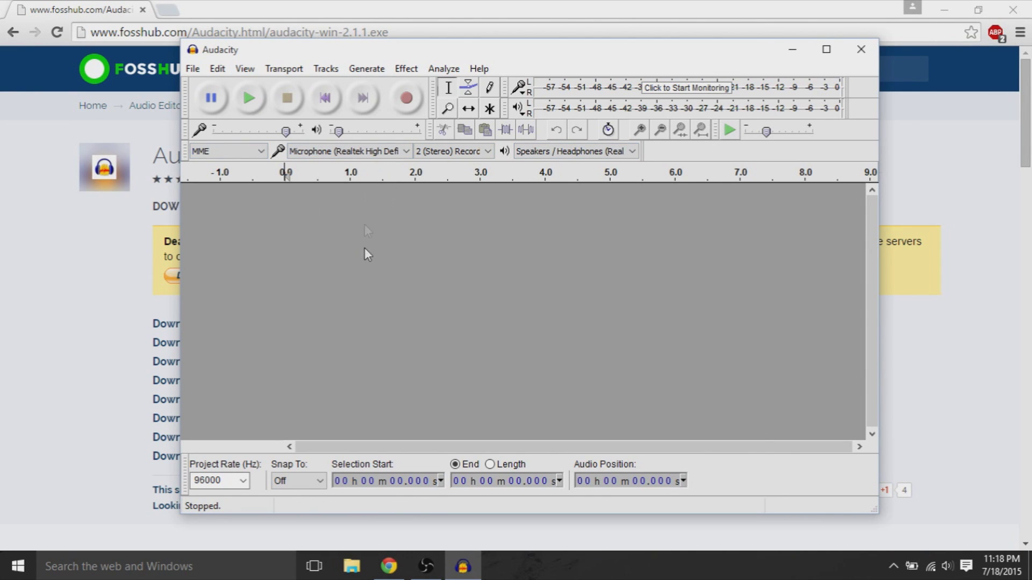
{"action": "left_click", "coordinate": [407, 100]}
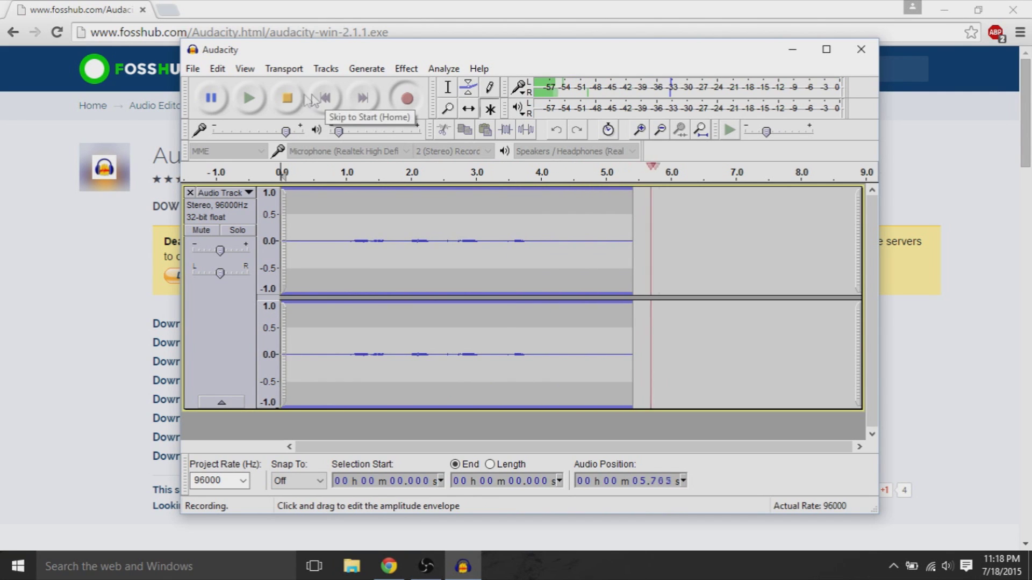
- Stop the voice recording and place the edit point at 0.65 s
{"action": "left_click", "coordinate": [287, 97]}
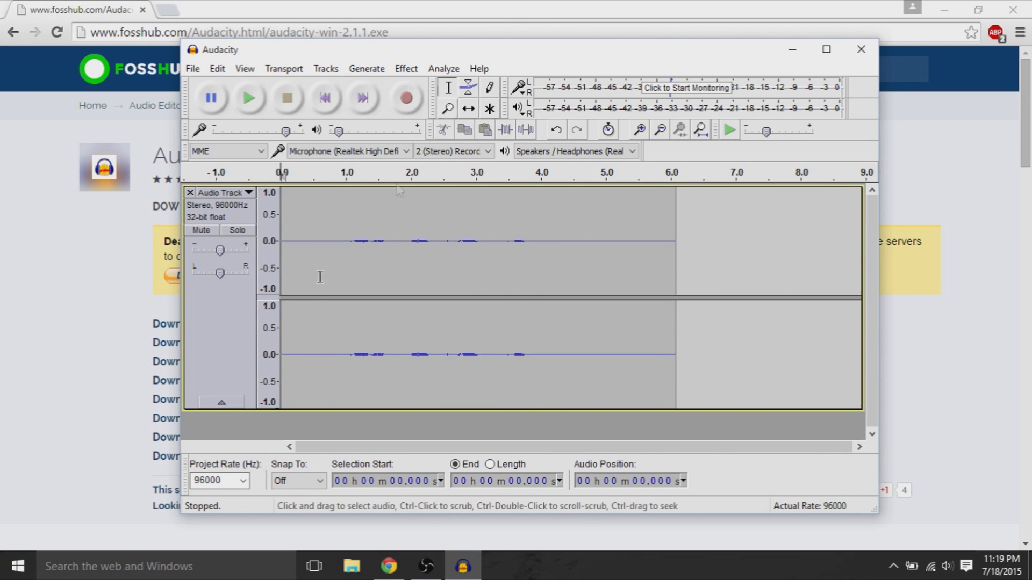
{"action": "left_click", "coordinate": [322, 240]}
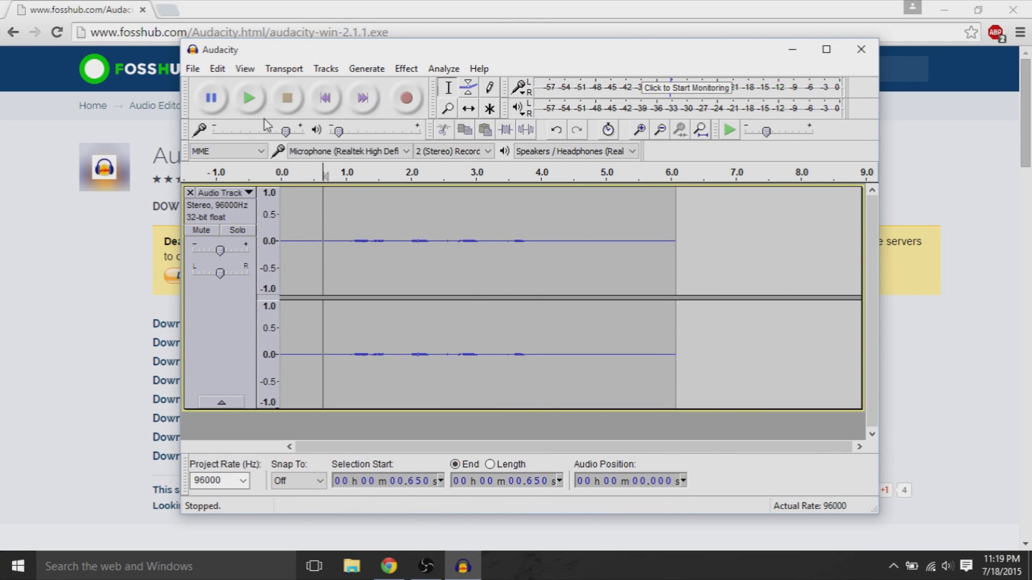
- Play the zoomed-in take back from 0.65 s with the system volume raised, then stop
{"action": "left_click", "coordinate": [245, 68]}
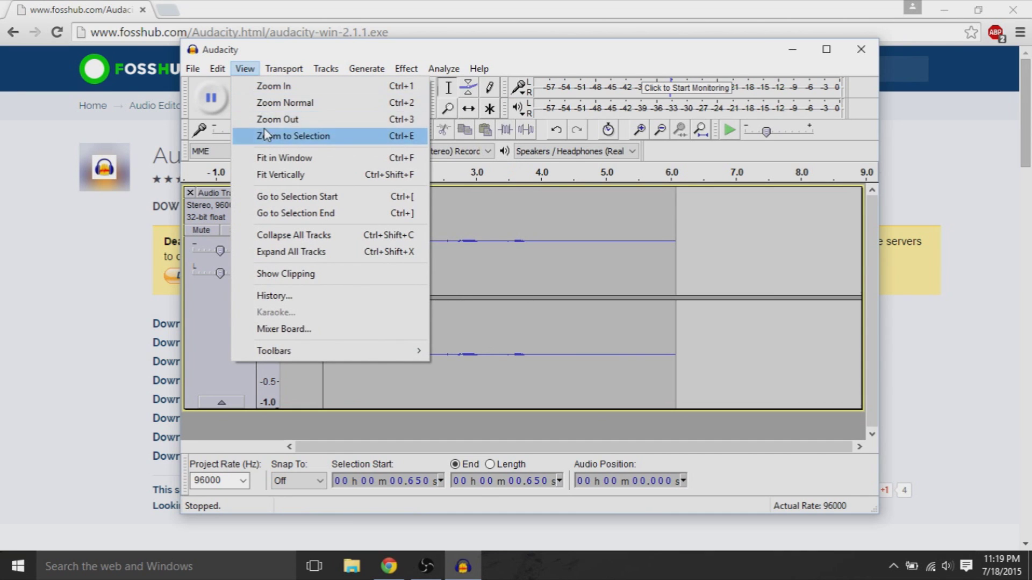
{"action": "left_click", "coordinate": [272, 86]}
{"action": "left_click", "coordinate": [245, 69]}
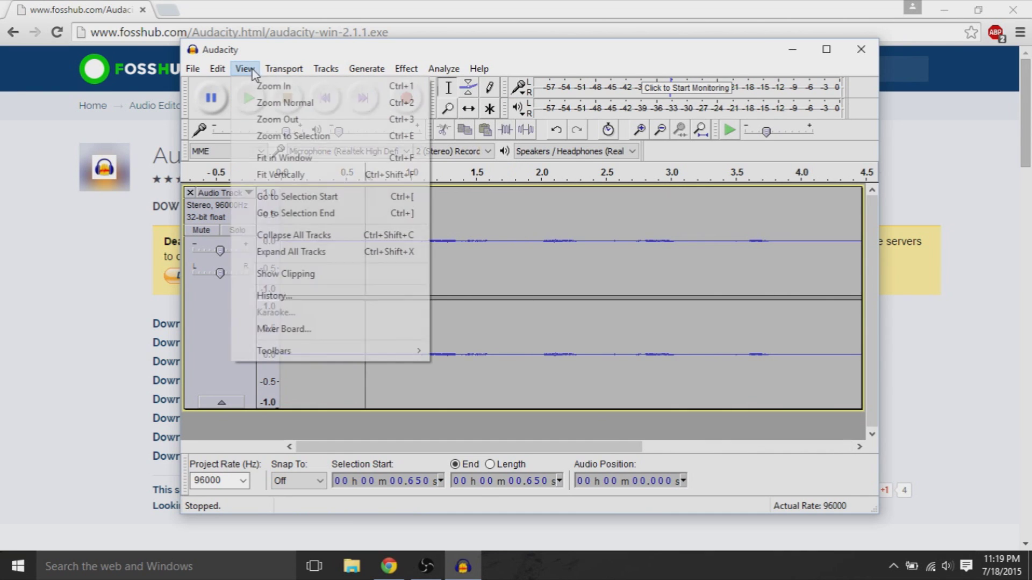
{"action": "left_click", "coordinate": [262, 87]}
{"action": "left_click", "coordinate": [262, 103]}
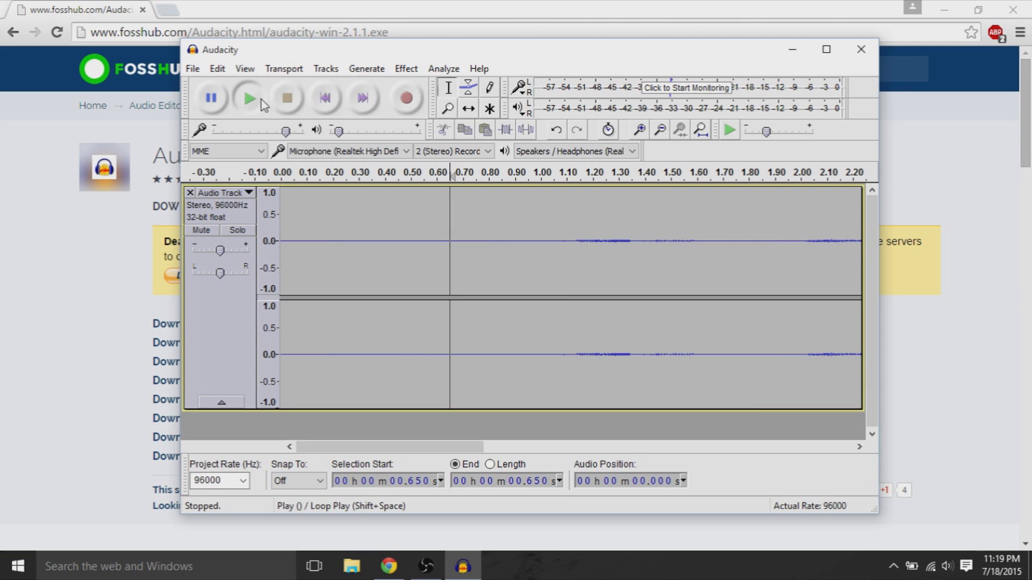
{"action": "key", "text": "XF86AudioLowerVolume"}
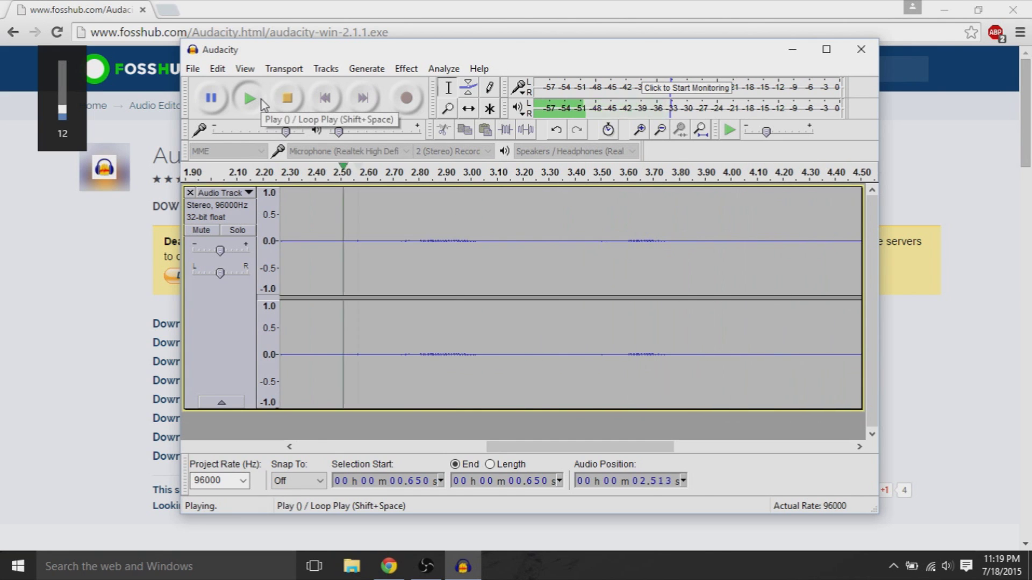
{"action": "key", "text": "XF86AudioRaiseVolume"}
{"action": "key", "text": "XF86AudioRaiseVolume"}
{"action": "key", "text": "XF86AudioRaiseVolume"}
{"action": "key", "text": "XF86AudioRaiseVolume"}
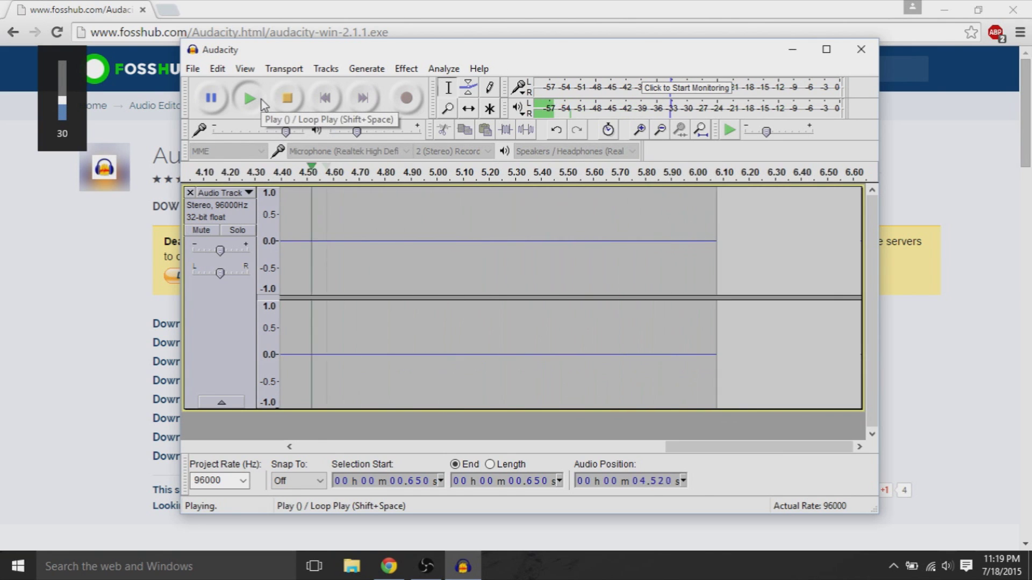
{"action": "key", "text": "XF86AudioRaiseVolume"}
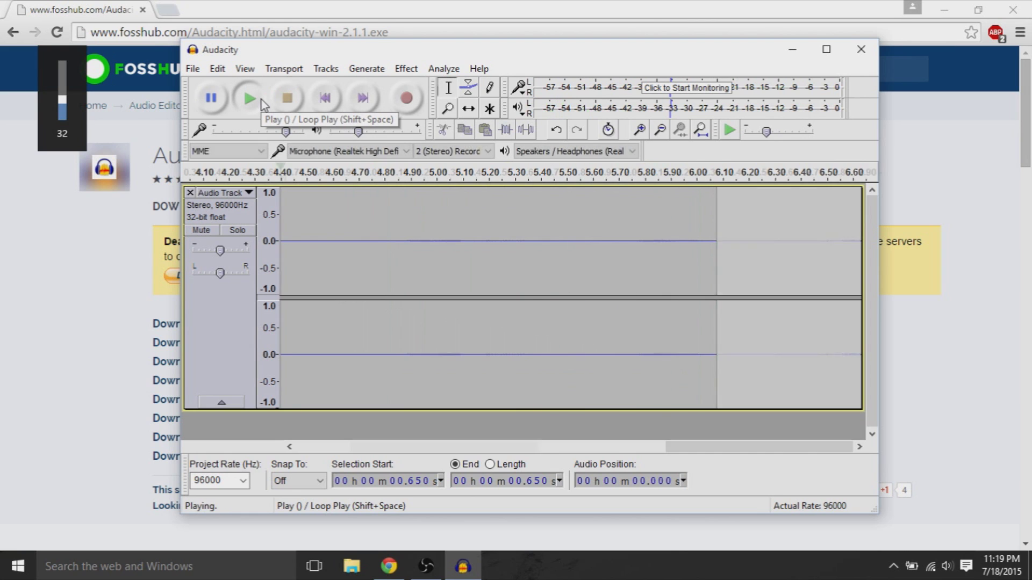
{"action": "left_click", "coordinate": [249, 98]}
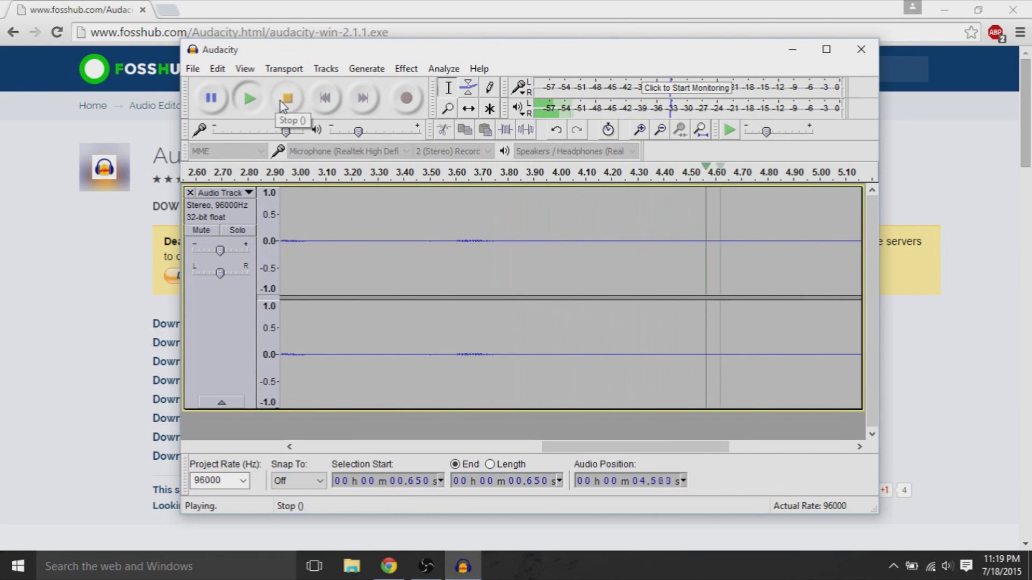
{"action": "left_click", "coordinate": [287, 98]}
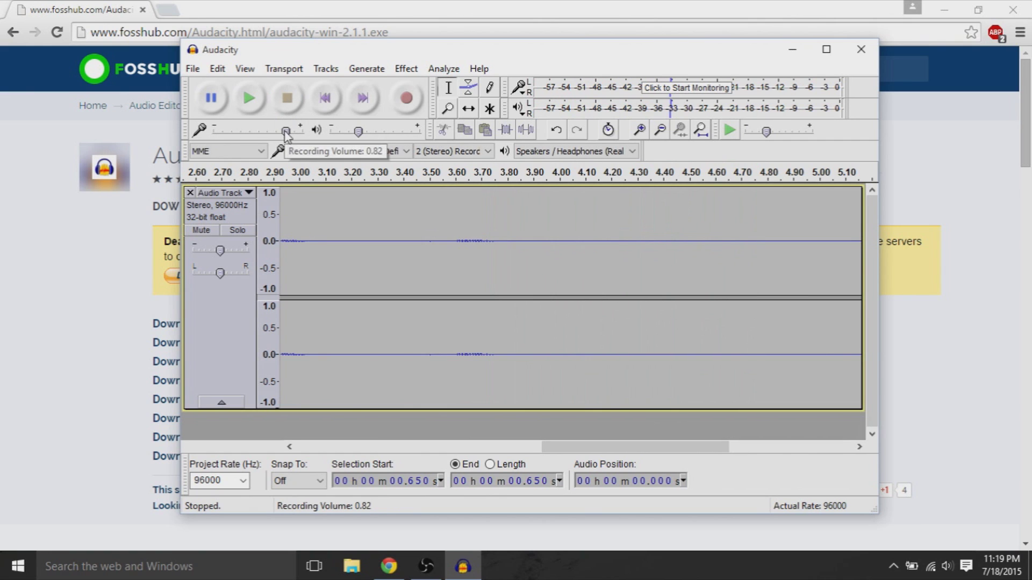
{"action": "left_click", "coordinate": [196, 68]}
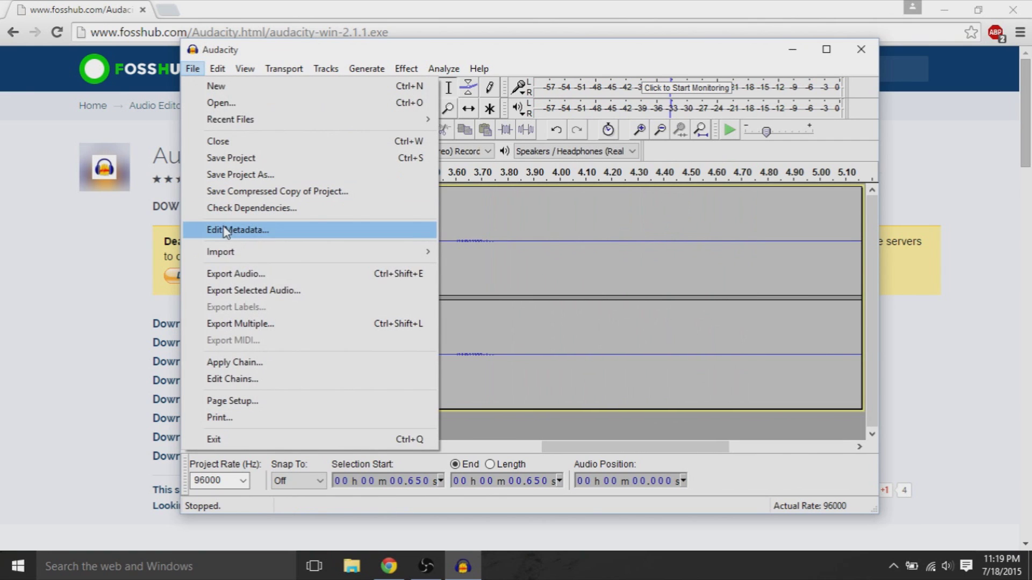
- Export the unprocessed recording as 'origi', then select the whole clip
{"action": "left_click", "coordinate": [224, 274]}
{"action": "type", "text": "origi"}
{"action": "key", "text": "Return"}
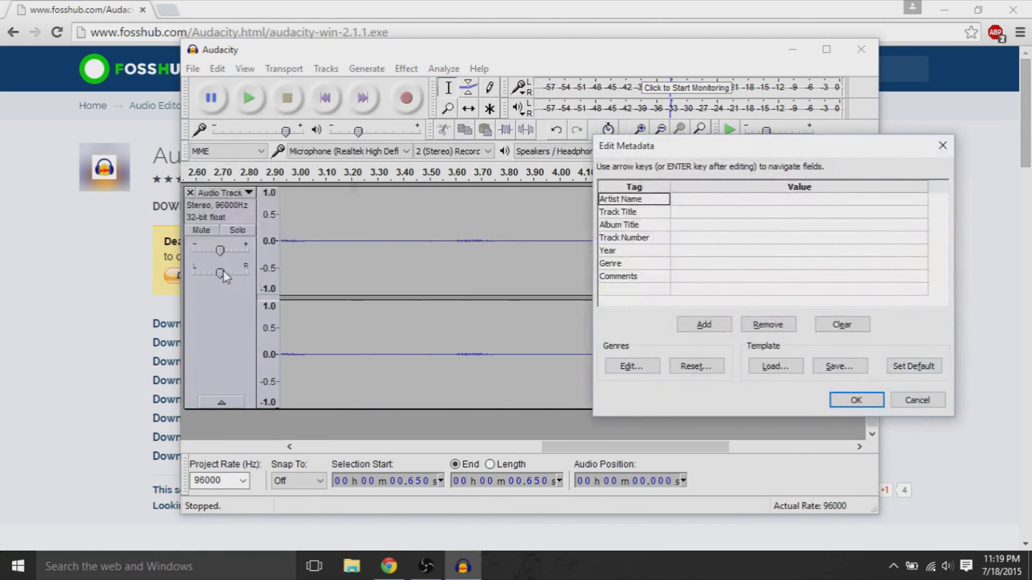
{"action": "key", "text": "Return"}
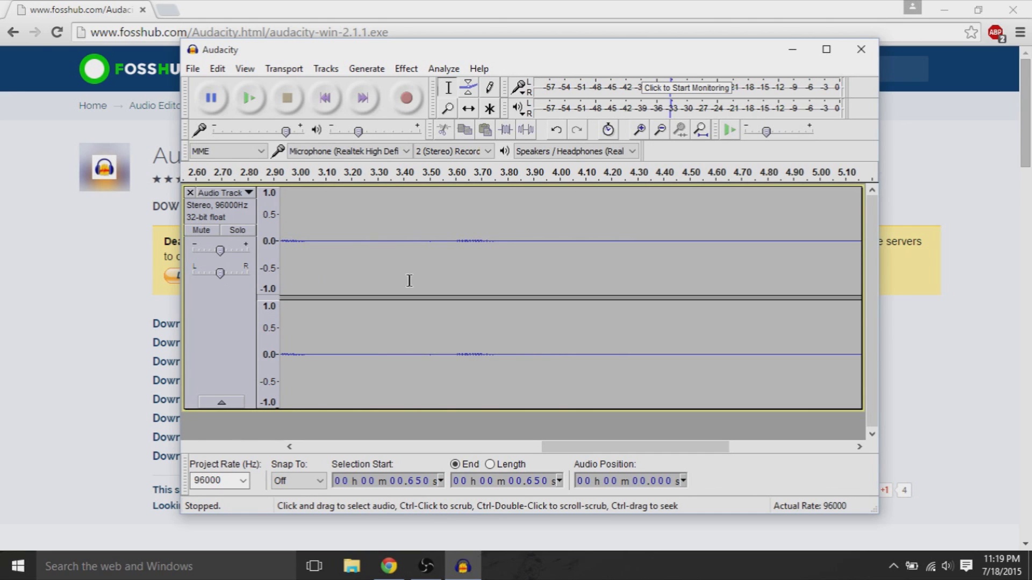
{"action": "key", "text": "ctrl+a"}
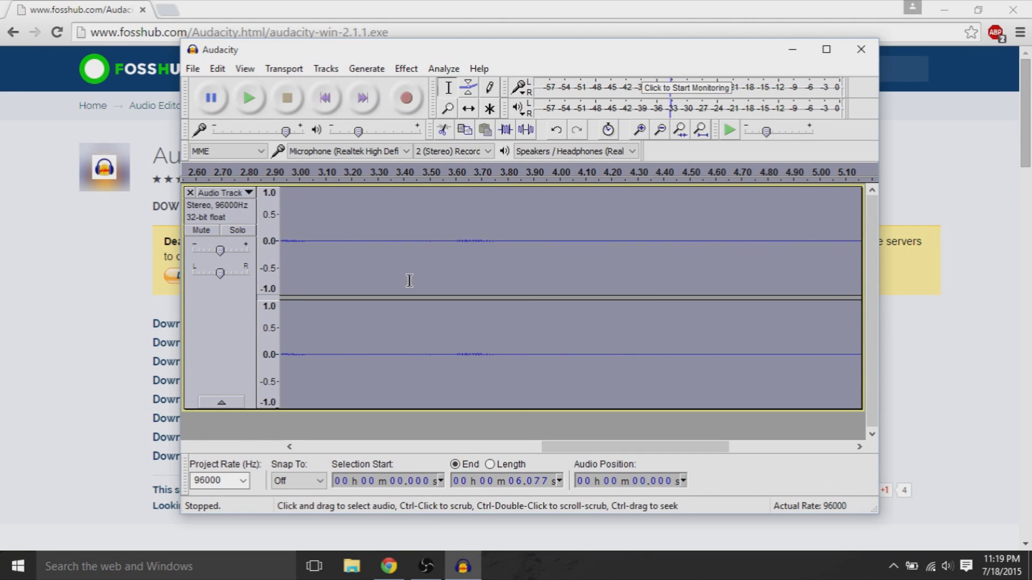
- Apply the Compressor (-12 dB threshold, 2:1 ratio, make-up gain) to the whole clip
{"action": "left_click", "coordinate": [250, 69]}
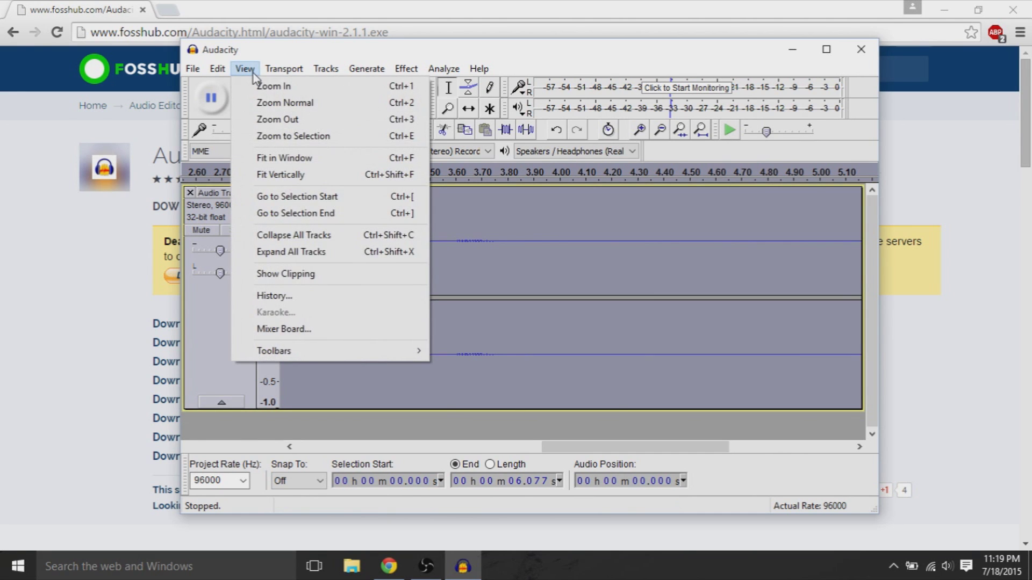
{"action": "mouse_move", "coordinate": [224, 73]}
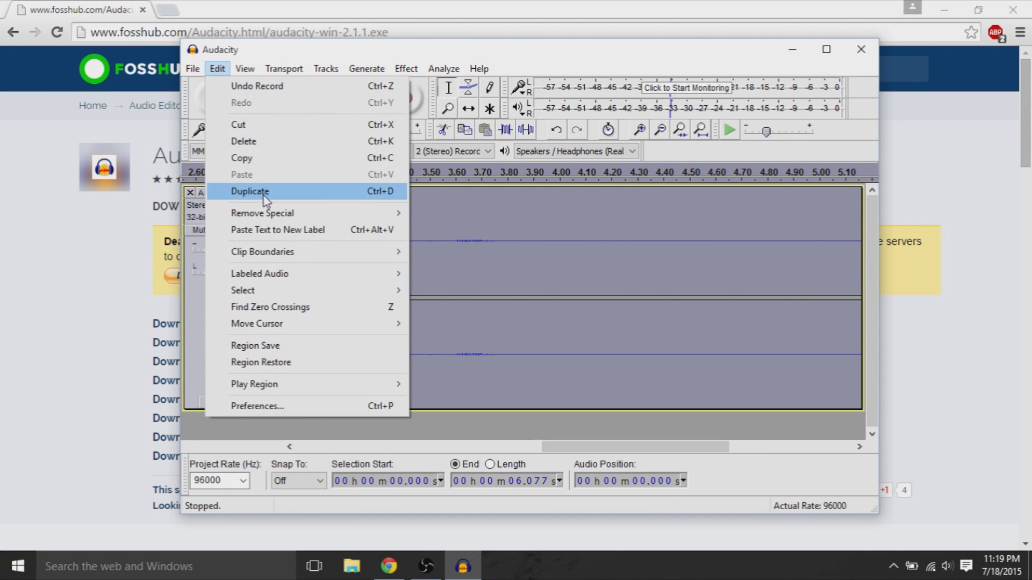
{"action": "mouse_move", "coordinate": [351, 79]}
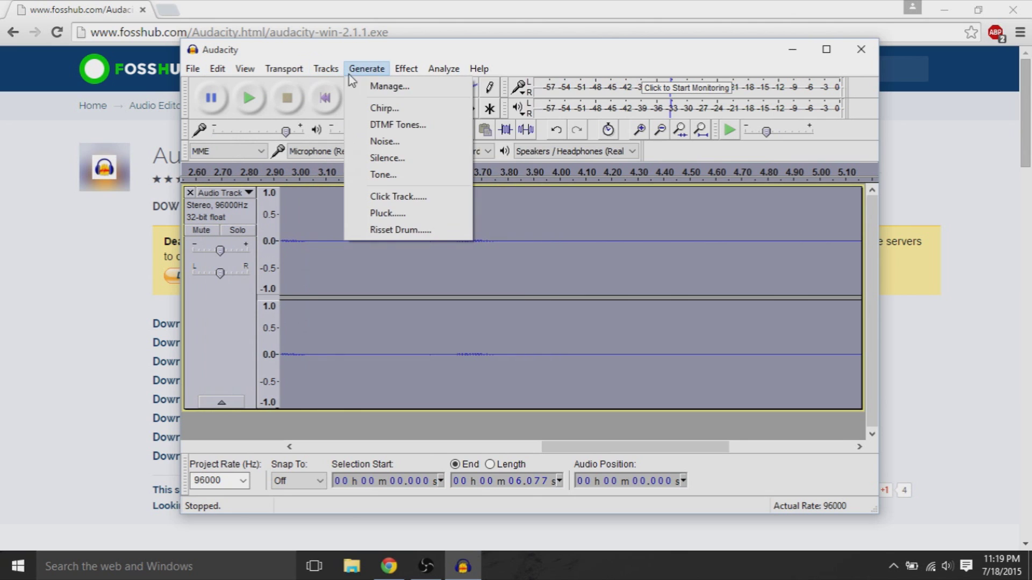
{"action": "mouse_move", "coordinate": [406, 68]}
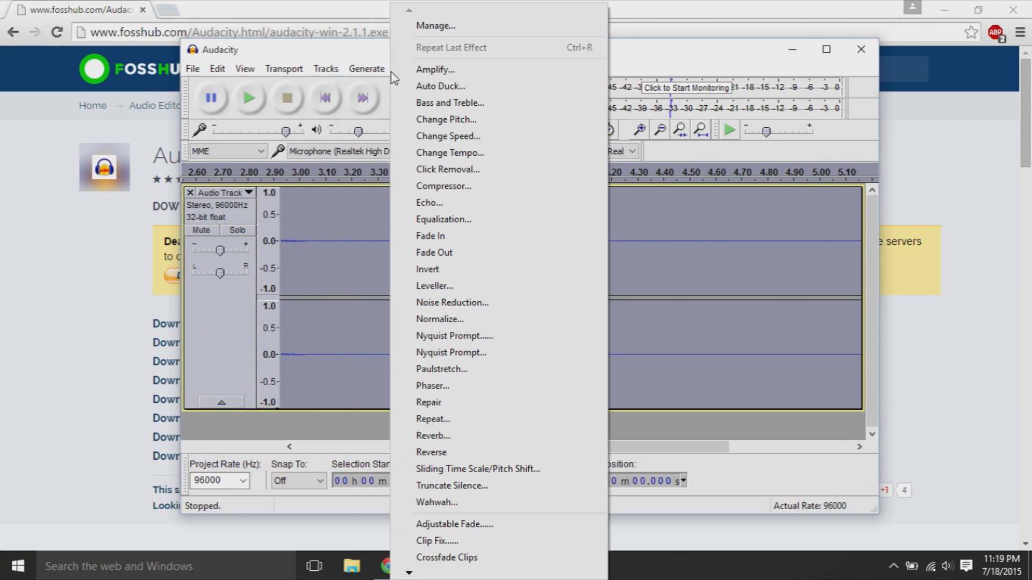
{"action": "left_click", "coordinate": [449, 189]}
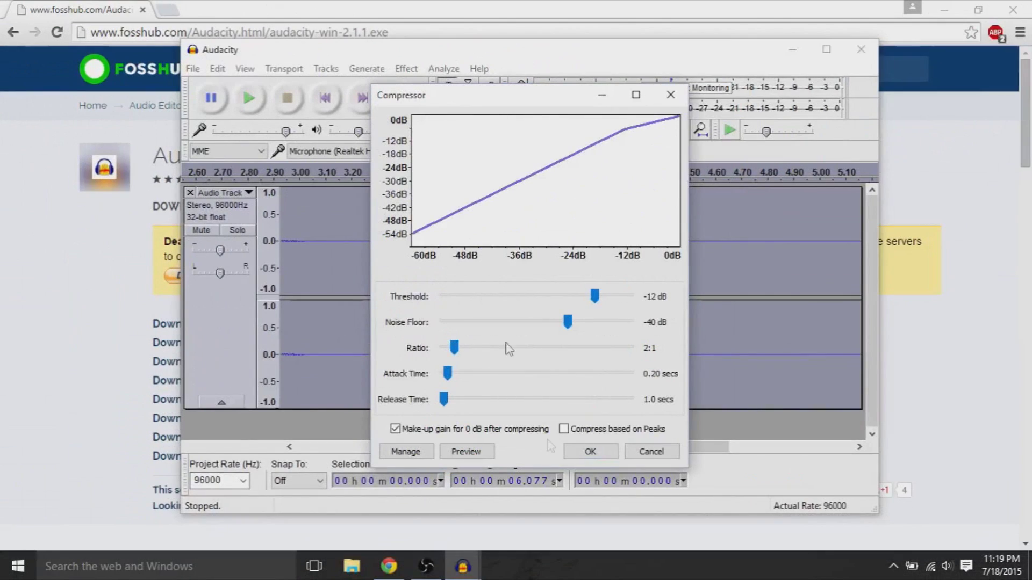
{"action": "left_click", "coordinate": [570, 455]}
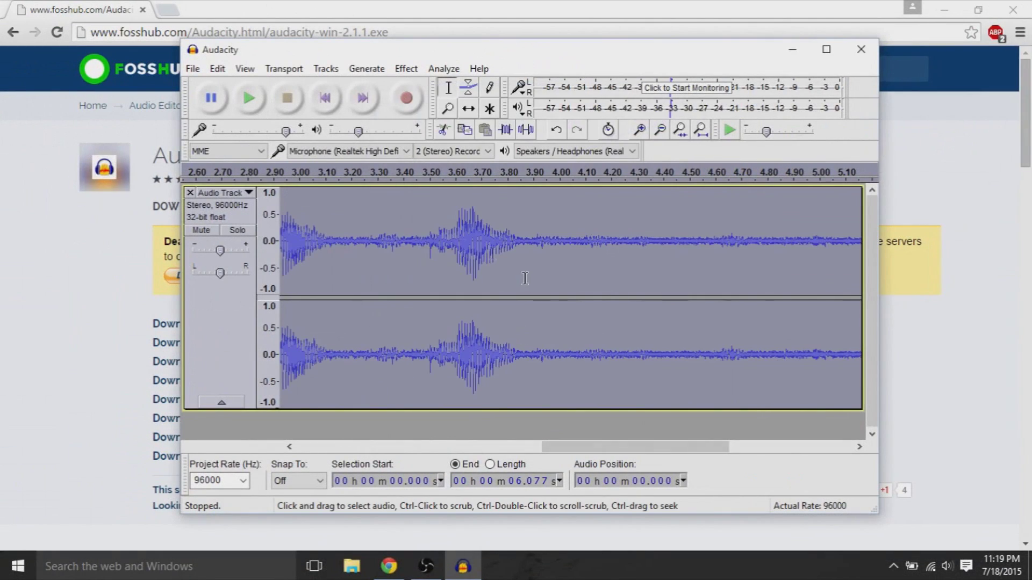
- Select the quiet opening stretch, about 0.06 s to 0.7 s, as the noise sample
{"action": "left_click_drag", "start_coordinate": [562, 449], "coordinate": [292, 415]}
{"action": "left_click", "coordinate": [291, 229]}
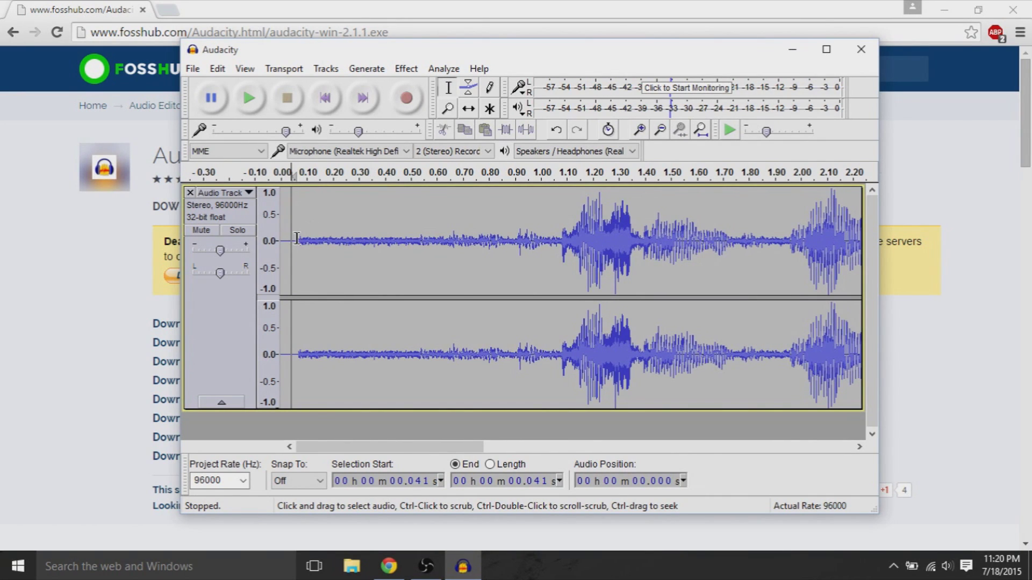
{"action": "left_click_drag", "start_coordinate": [299, 239], "coordinate": [499, 262]}
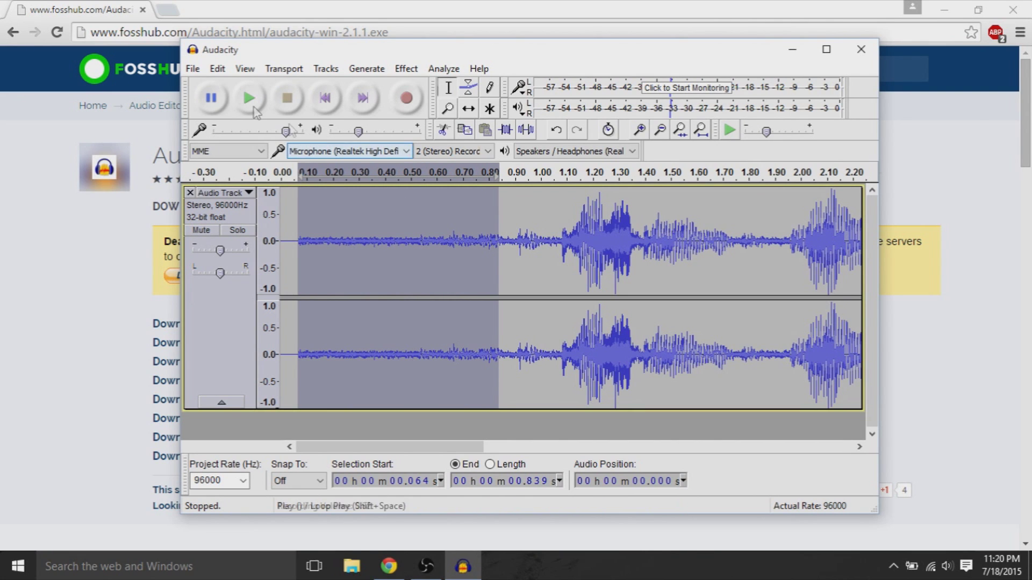
- Play the quiet 0.064–0.839 s selection and capture it as the Noise Reduction profile
{"action": "left_click", "coordinate": [248, 98]}
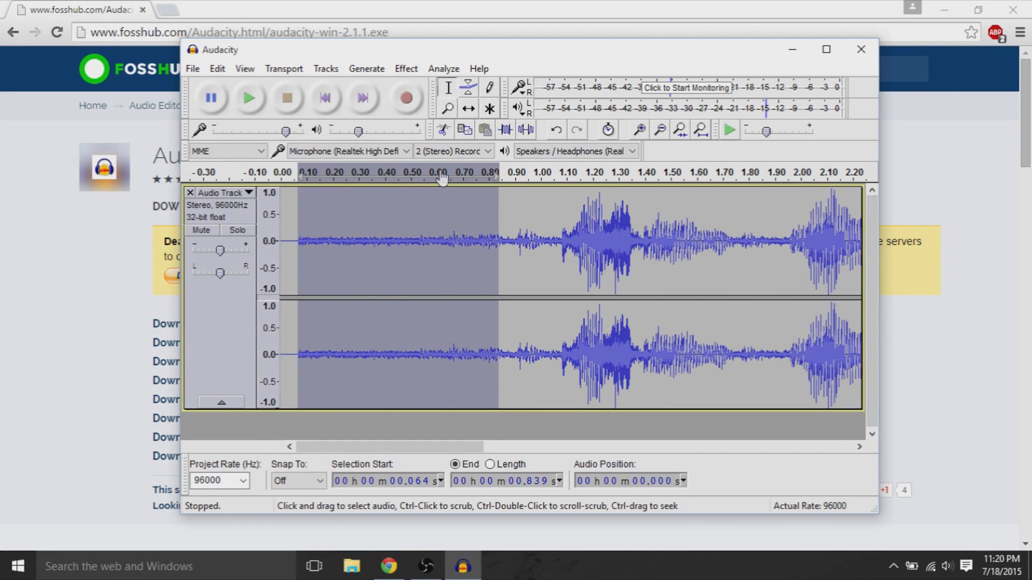
{"action": "left_click", "coordinate": [407, 69]}
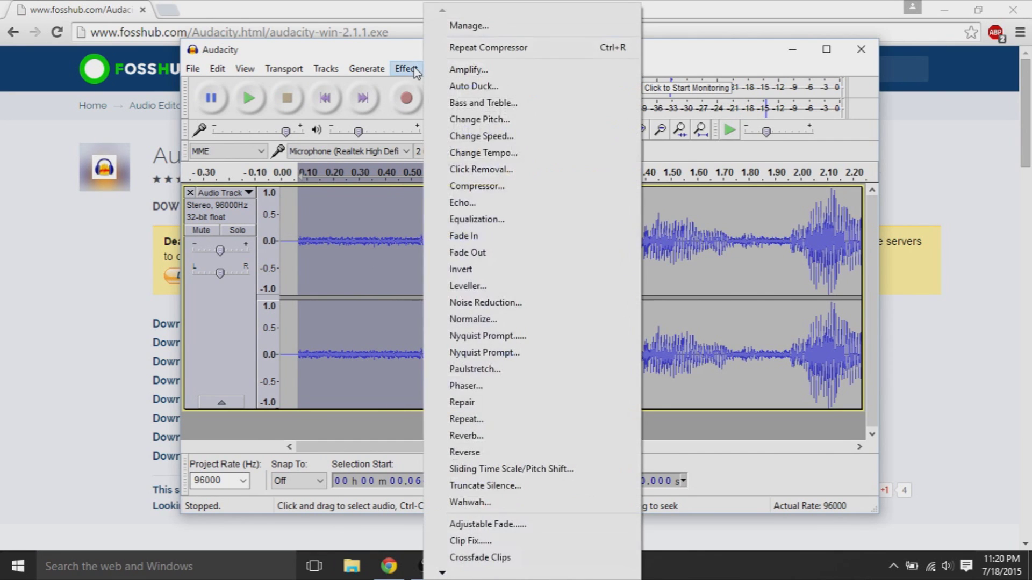
{"action": "left_click", "coordinate": [472, 304]}
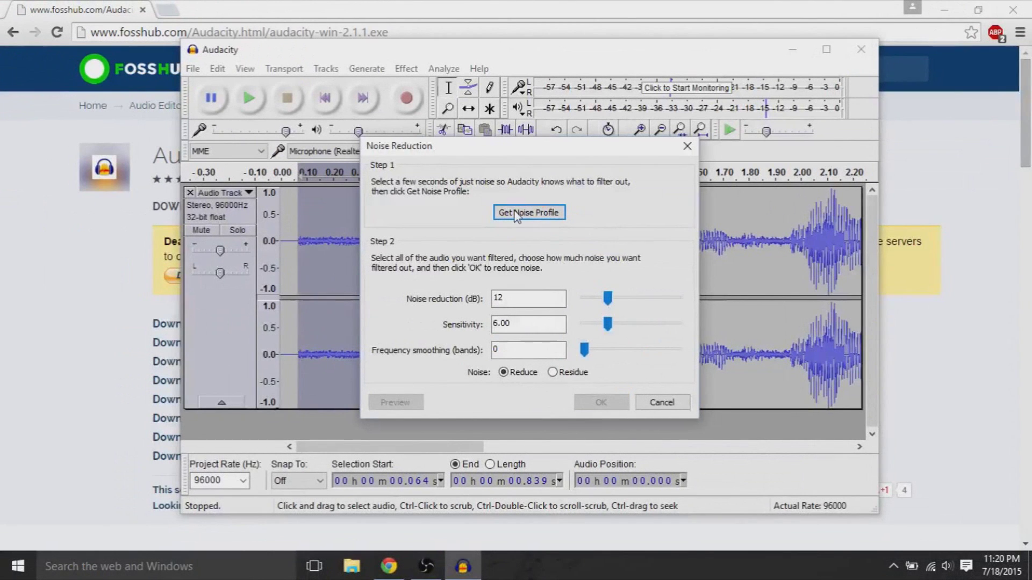
{"action": "left_click", "coordinate": [513, 212]}
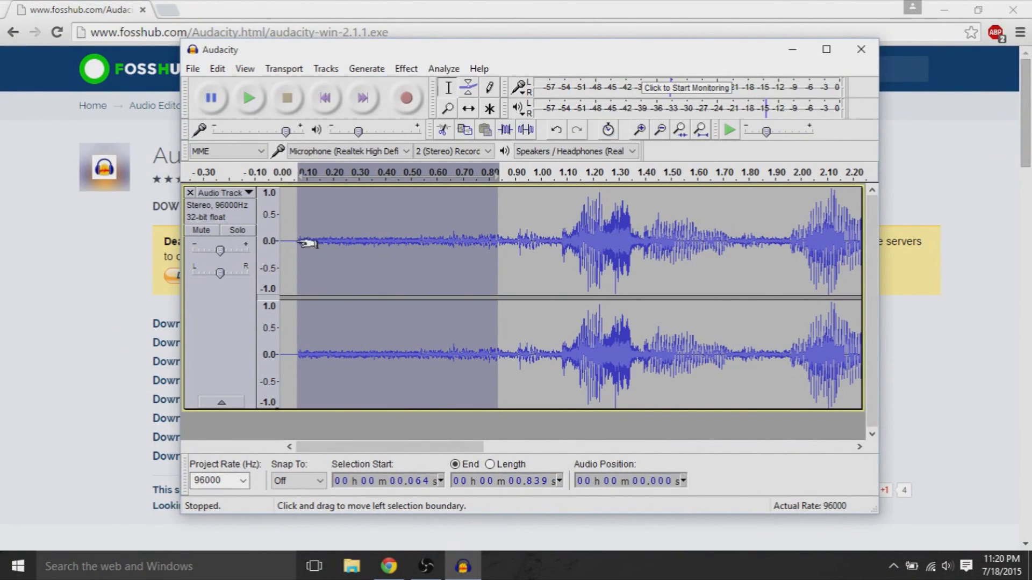
- Apply Noise Reduction (12 dB, sensitivity 6.00) to the whole clip and play it from the start
{"action": "left_click", "coordinate": [218, 69]}
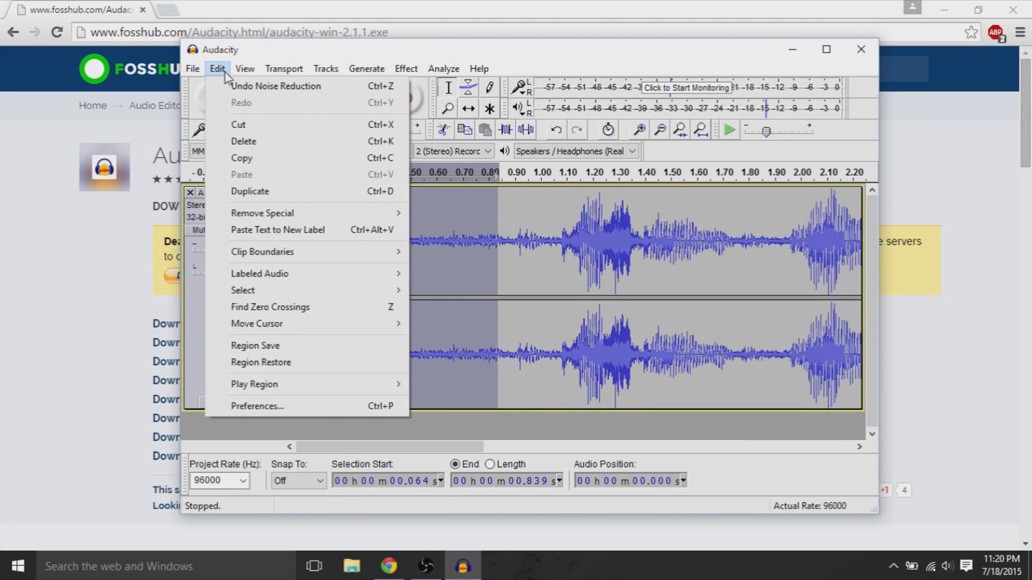
{"action": "mouse_move", "coordinate": [235, 76]}
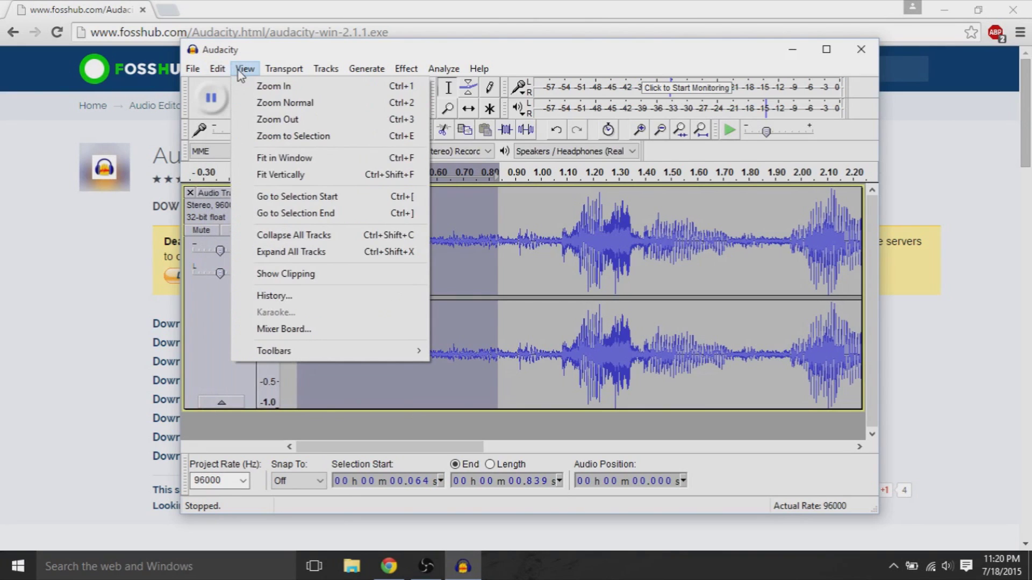
{"action": "mouse_move", "coordinate": [280, 68]}
{"action": "left_click", "coordinate": [308, 54]}
{"action": "key", "text": "ctrl+a"}
{"action": "left_click", "coordinate": [406, 69]}
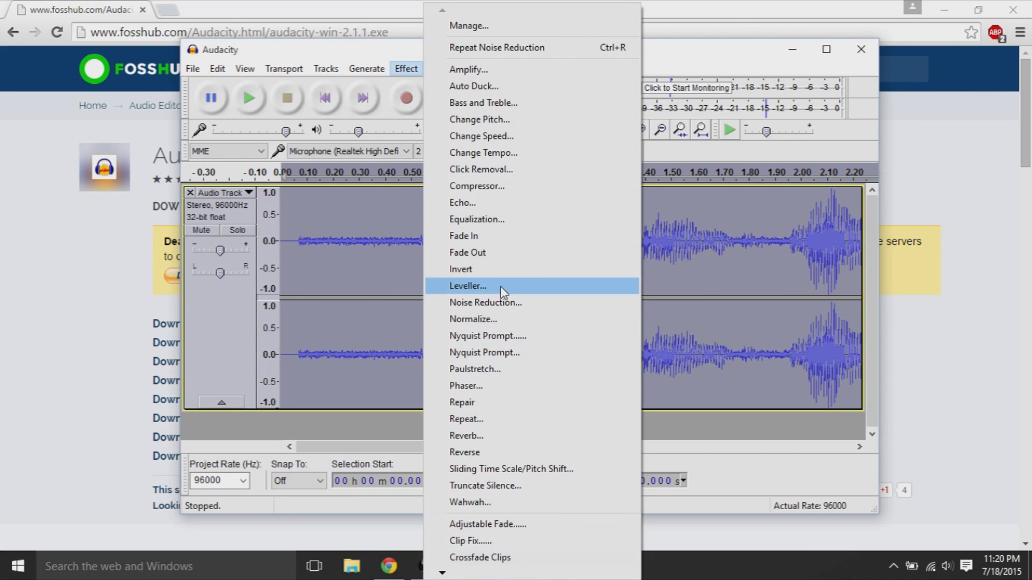
{"action": "left_click", "coordinate": [501, 304]}
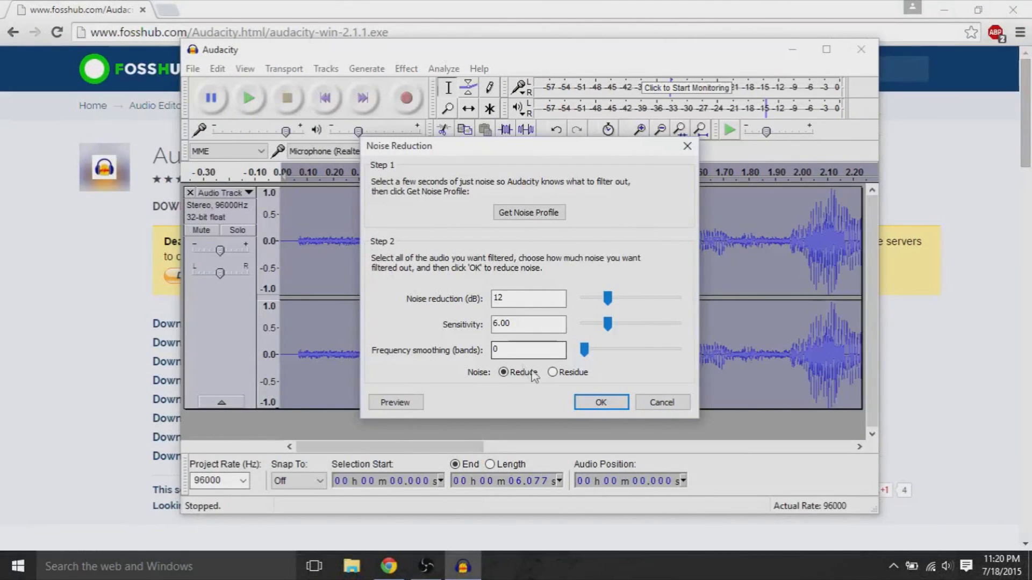
{"action": "left_click", "coordinate": [581, 403]}
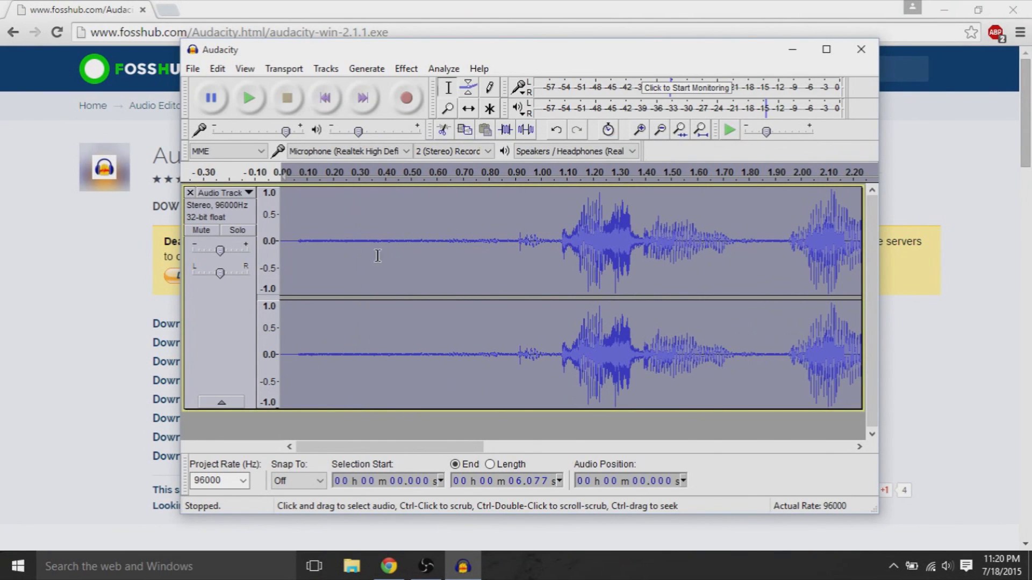
{"action": "left_click", "coordinate": [286, 244]}
{"action": "left_click", "coordinate": [249, 98]}
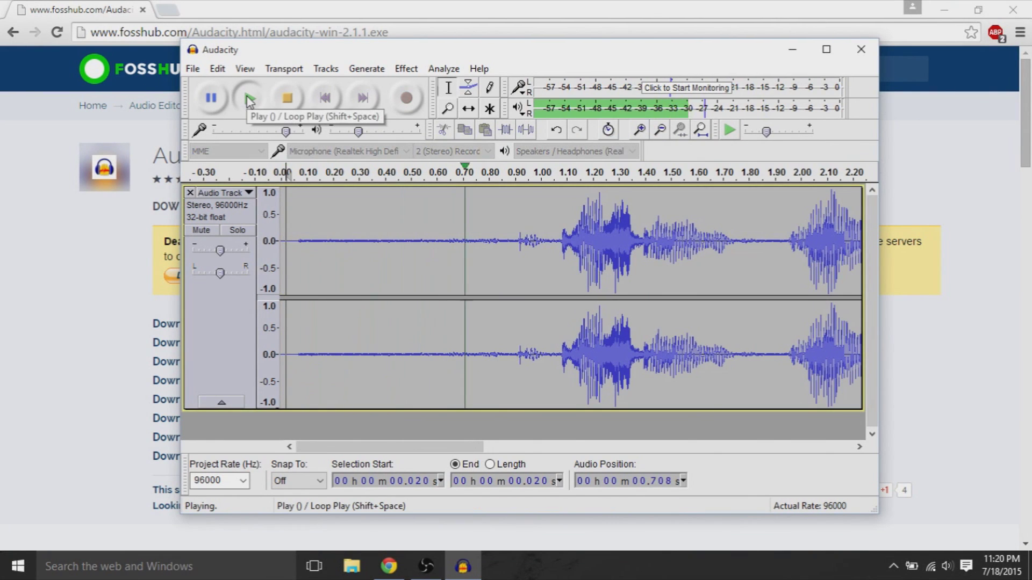
- Capture a noise profile from the quiet stretch before the first word
{"action": "left_click", "coordinate": [281, 99]}
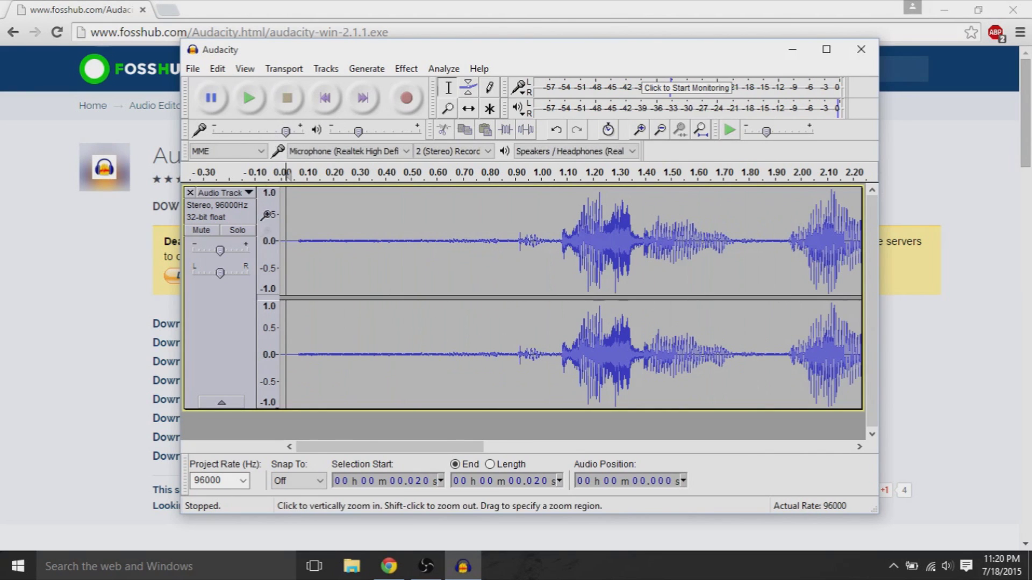
{"action": "left_click_drag", "start_coordinate": [292, 233], "coordinate": [562, 256]}
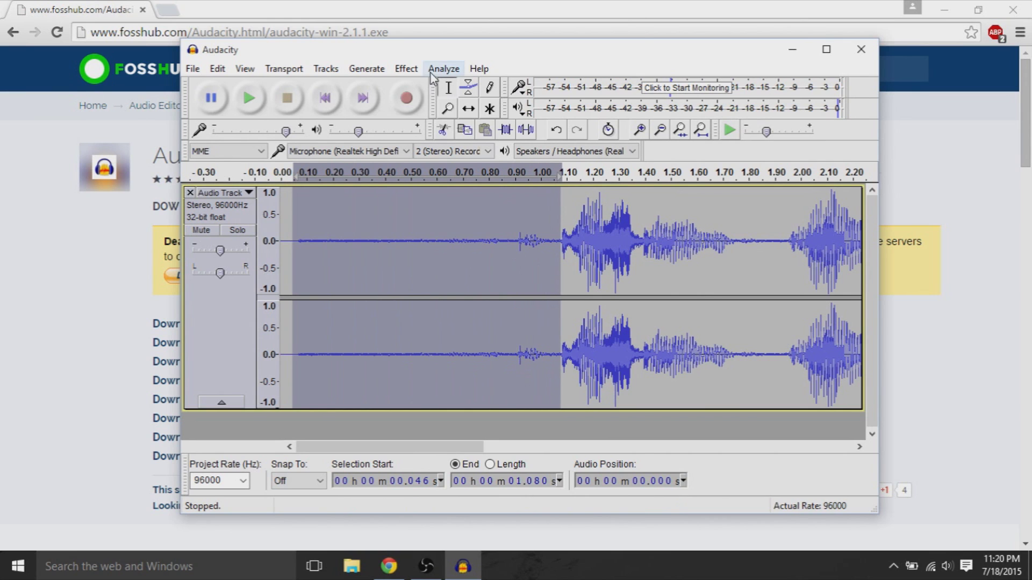
{"action": "left_click", "coordinate": [406, 69]}
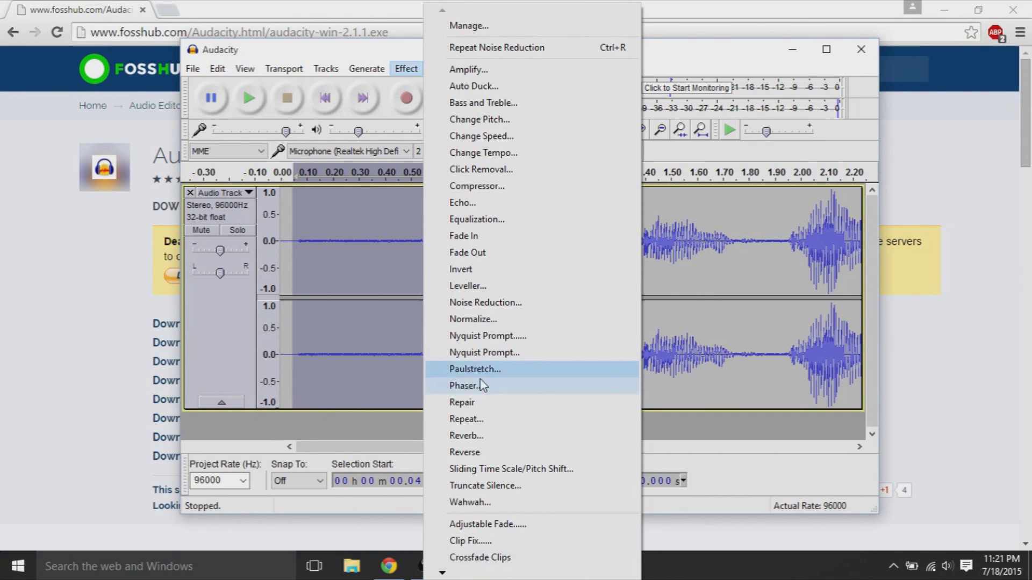
{"action": "left_click", "coordinate": [505, 299]}
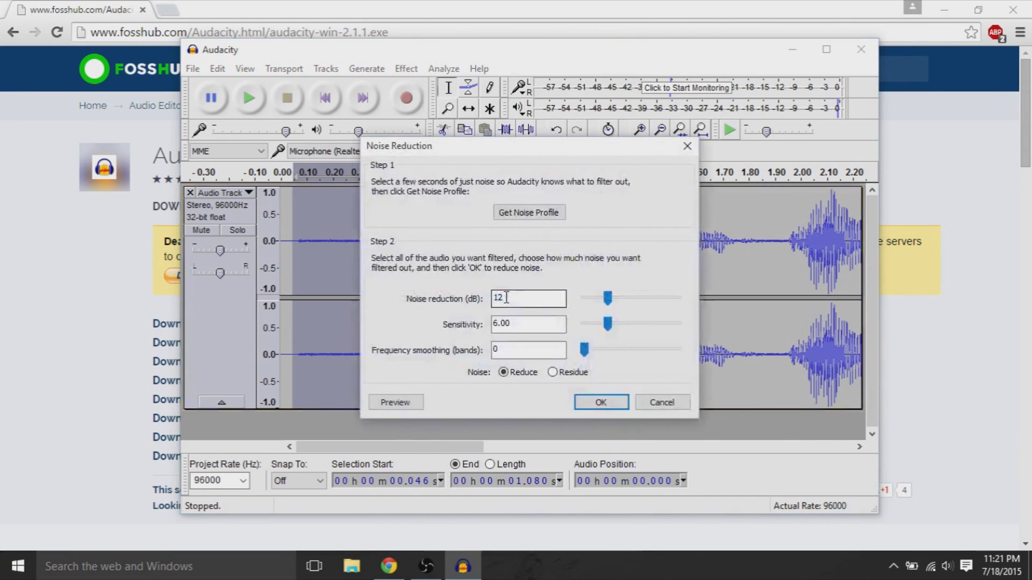
{"action": "left_click", "coordinate": [522, 213]}
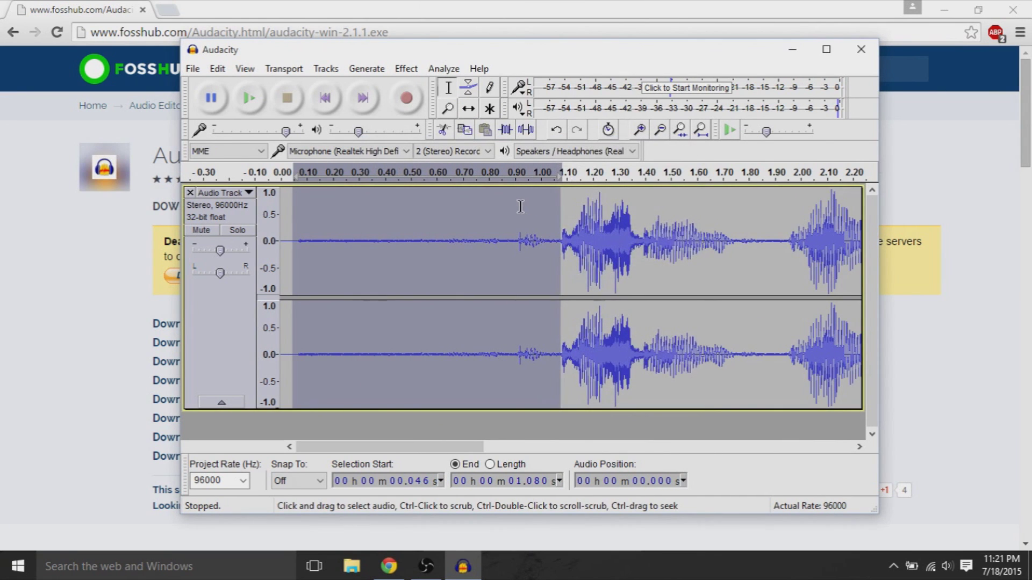
- Apply Noise Reduction with the current settings to the entire recording
{"action": "key", "text": "ctrl+a"}
{"action": "left_click", "coordinate": [407, 68]}
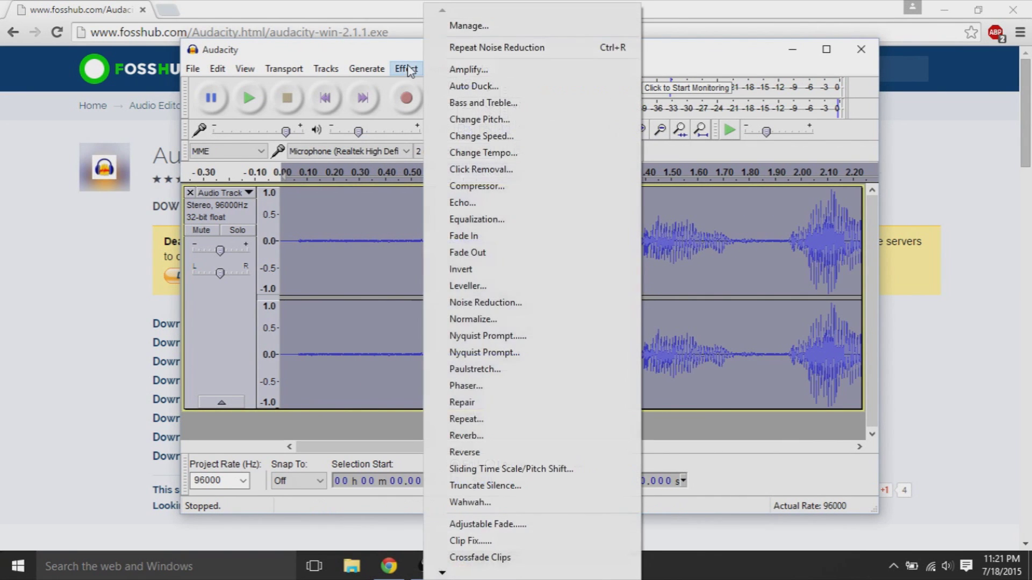
{"action": "left_click", "coordinate": [511, 300]}
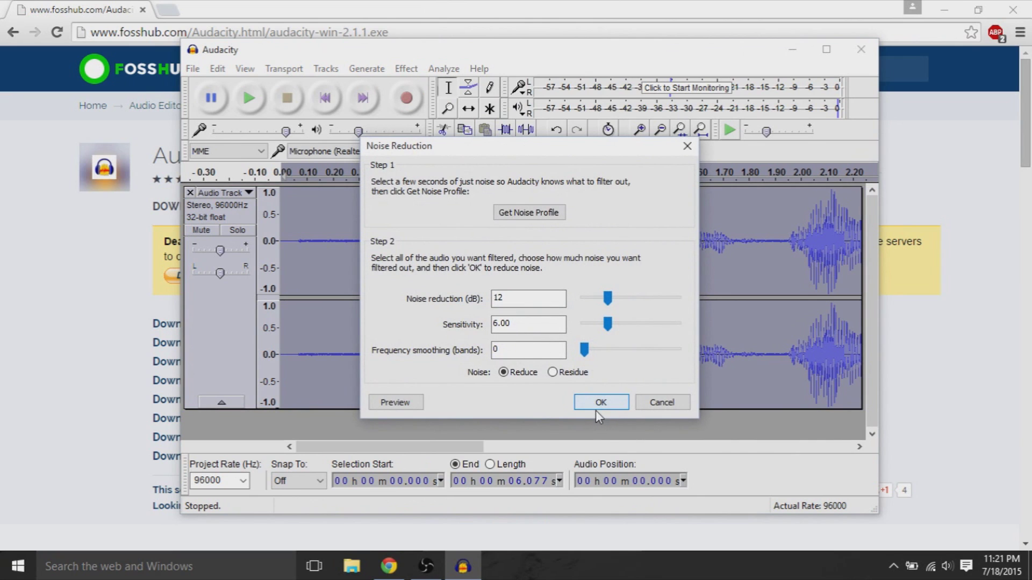
{"action": "left_click", "coordinate": [595, 405]}
- Play back the cleaned clip, then select the quiet gap from about 0.63 to 1.07 s
{"action": "left_click", "coordinate": [254, 105]}
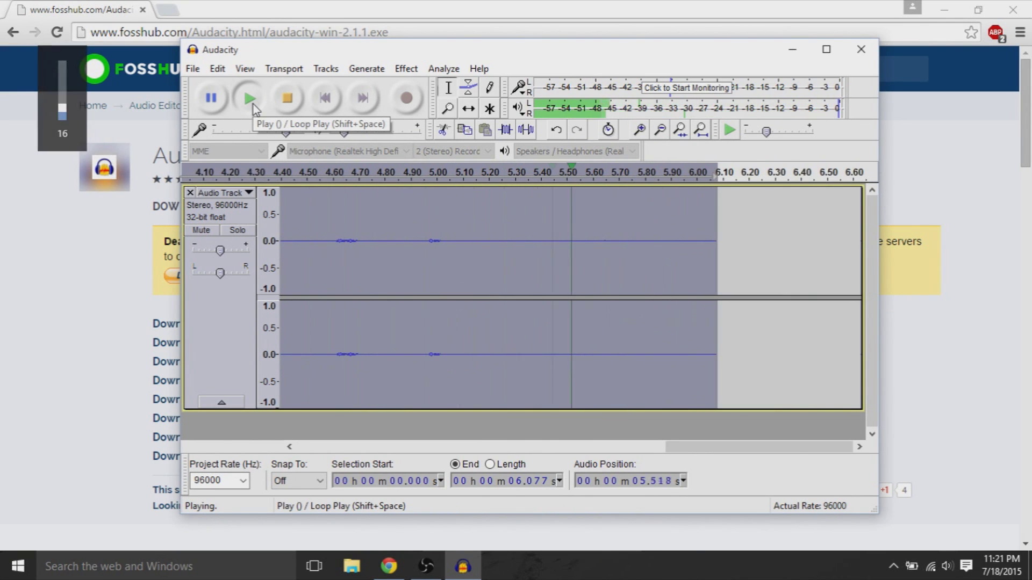
{"action": "left_click", "coordinate": [253, 104]}
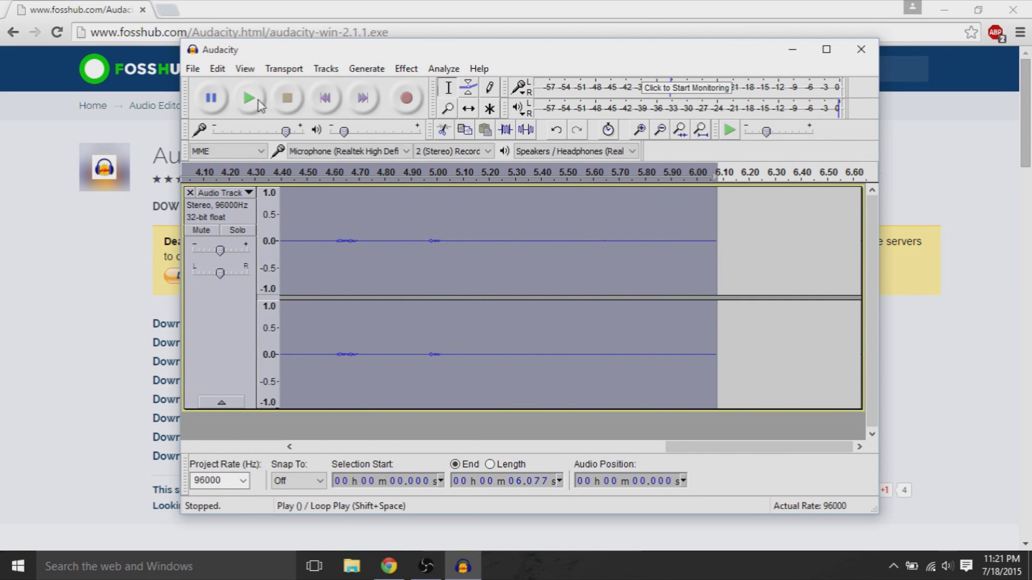
{"action": "left_click", "coordinate": [548, 250]}
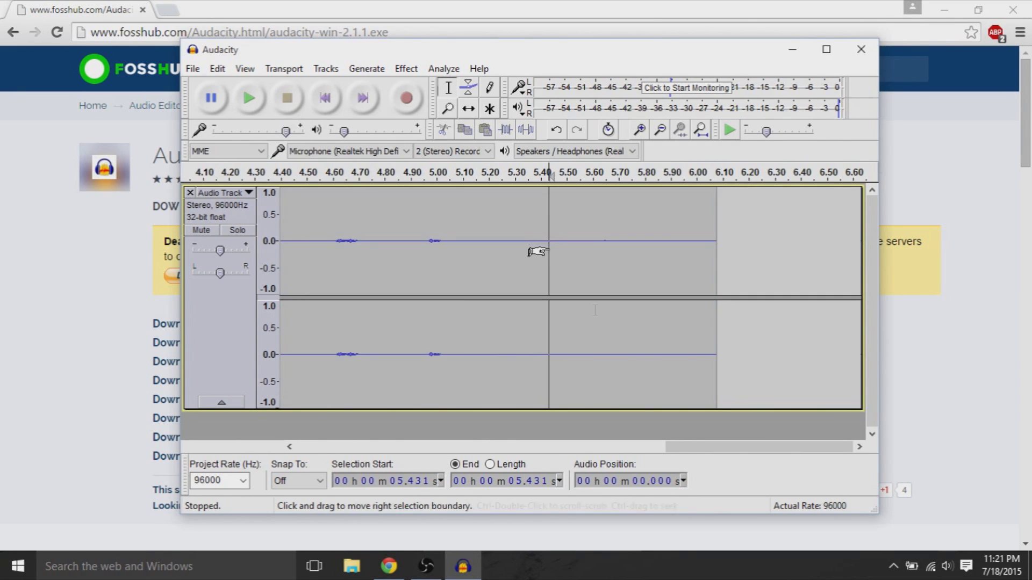
{"action": "left_click_drag", "start_coordinate": [699, 445], "coordinate": [337, 420]}
{"action": "left_click_drag", "start_coordinate": [445, 247], "coordinate": [550, 273]}
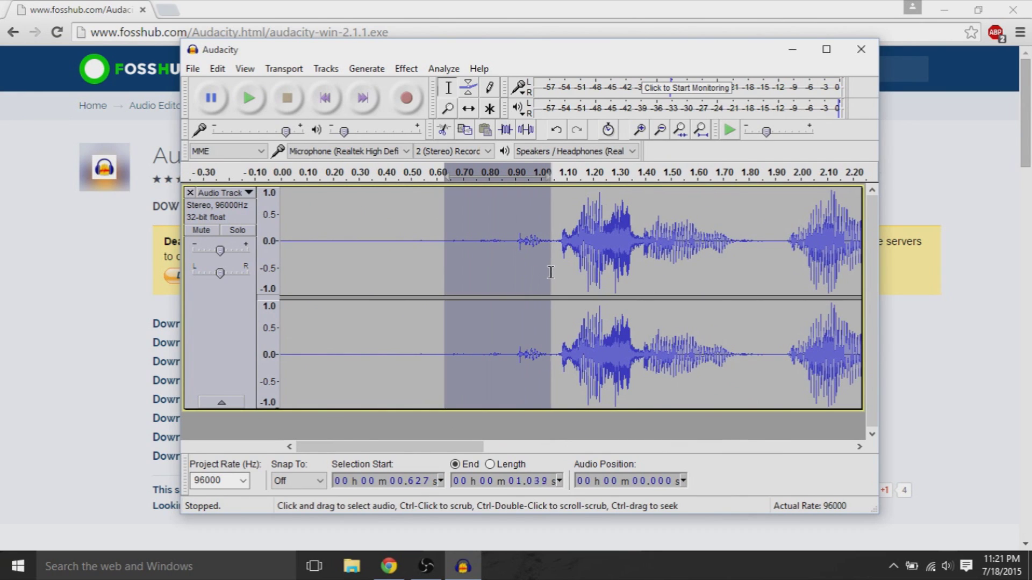
- Replace the selected 0.63–1.07 s gap with generated silence
{"action": "left_click", "coordinate": [382, 70]}
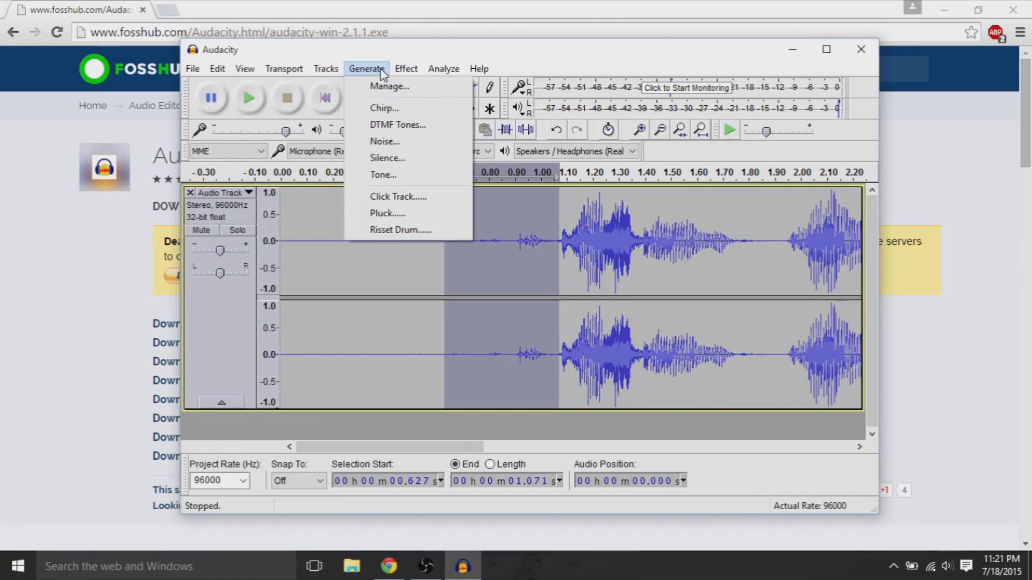
{"action": "left_click", "coordinate": [384, 158]}
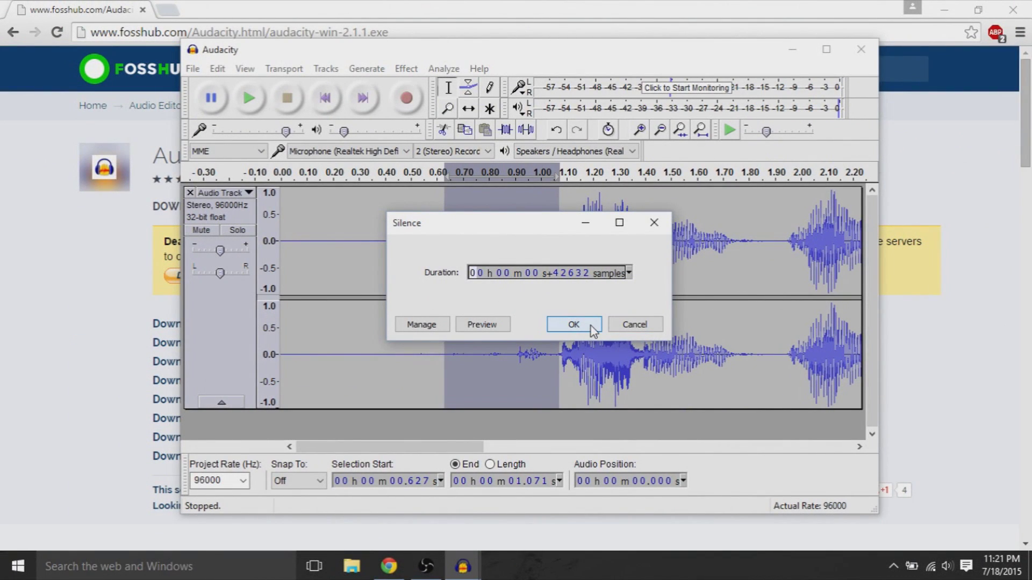
{"action": "left_click", "coordinate": [591, 326]}
- Select the next quiet gap near 1.74–1.95 s, fine-tune its edge and scrub-check it
{"action": "left_click_drag", "start_coordinate": [741, 237], "coordinate": [788, 240]}
{"action": "left_click_drag", "start_coordinate": [452, 448], "coordinate": [578, 448]}
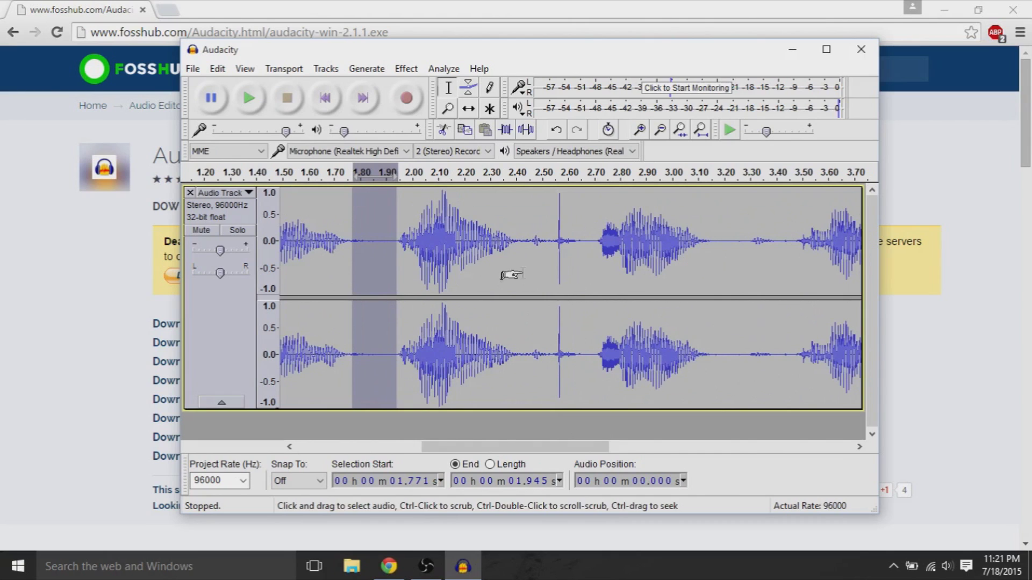
{"action": "key", "text": "shift"}
{"action": "left_click_drag", "start_coordinate": [509, 238], "coordinate": [396, 218]}
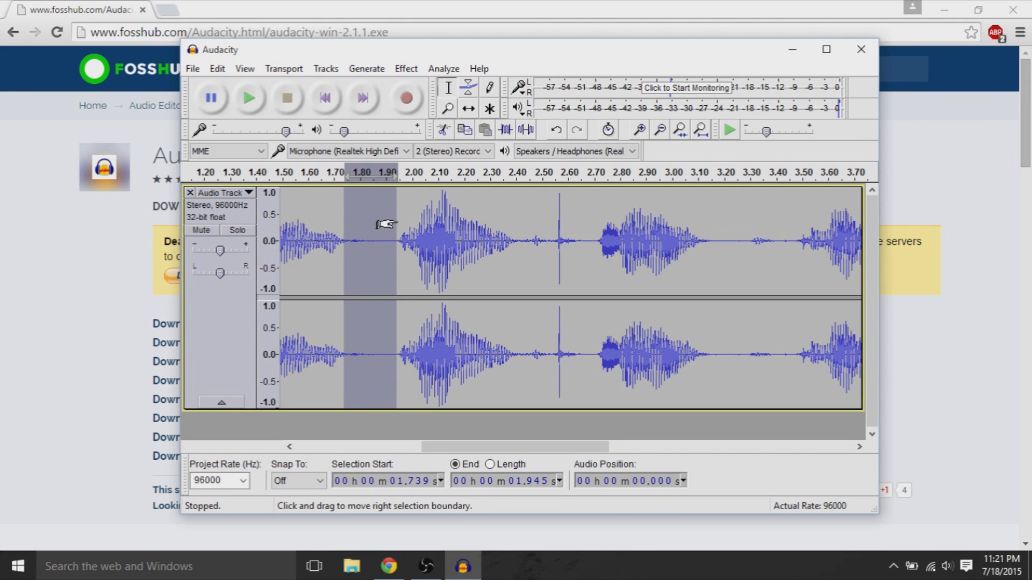
{"action": "left_click", "coordinate": [517, 223], "text": "ctrl"}
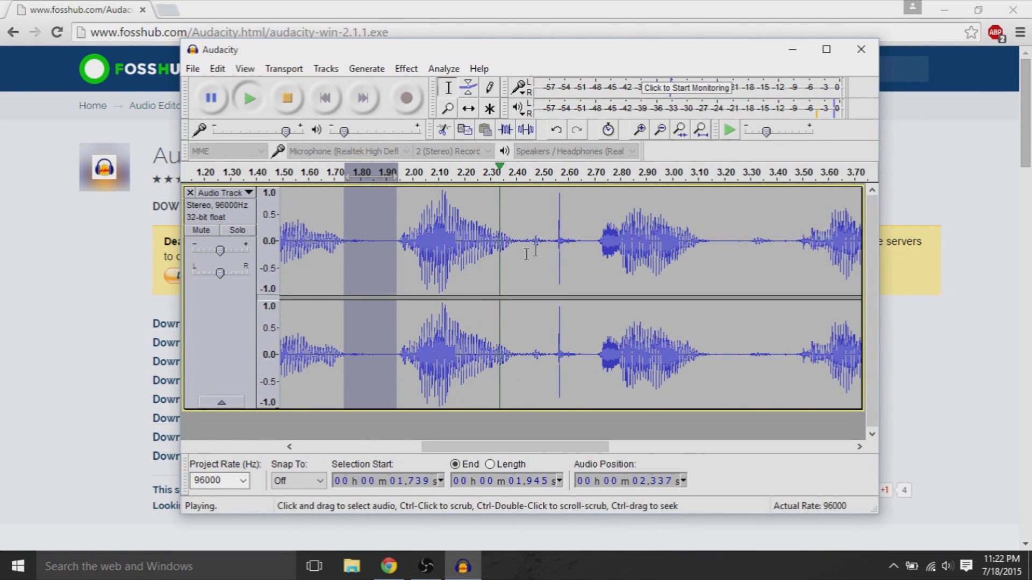
{"action": "left_click", "coordinate": [539, 238]}
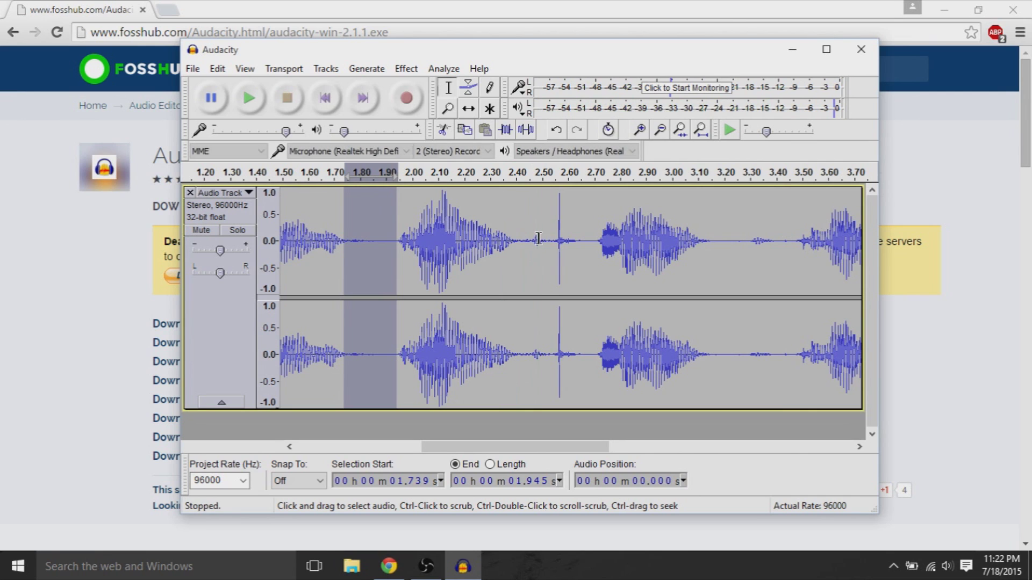
- Silence the 1.74–1.95 s gap and the 2.42–2.70 s gap
{"action": "left_click", "coordinate": [367, 68]}
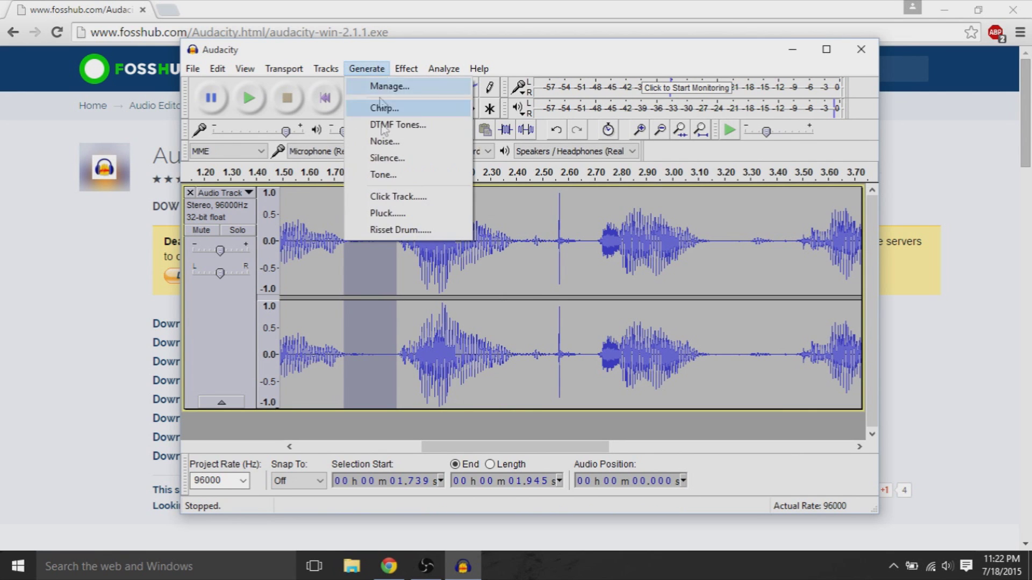
{"action": "left_click", "coordinate": [430, 156]}
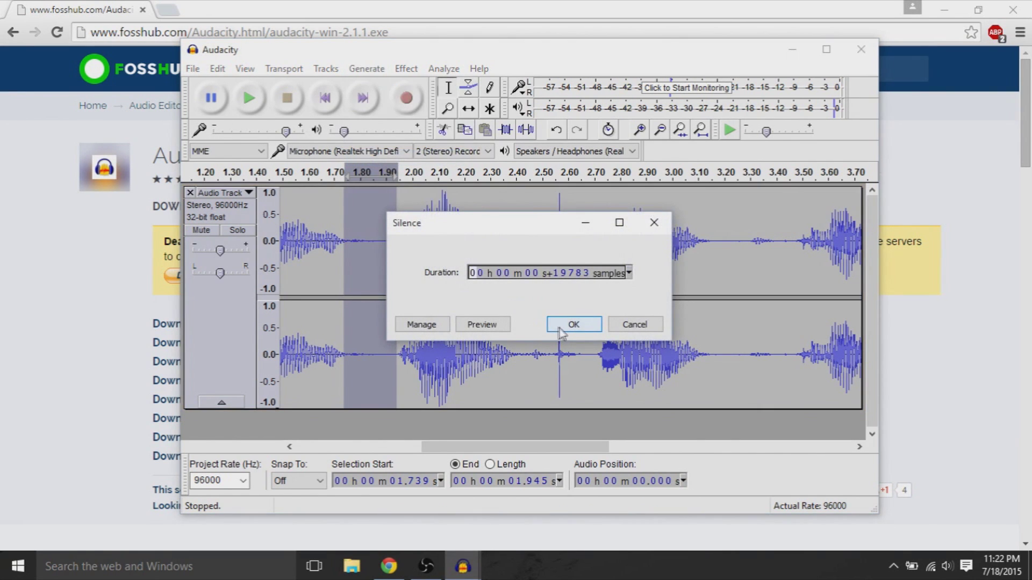
{"action": "left_click", "coordinate": [573, 324]}
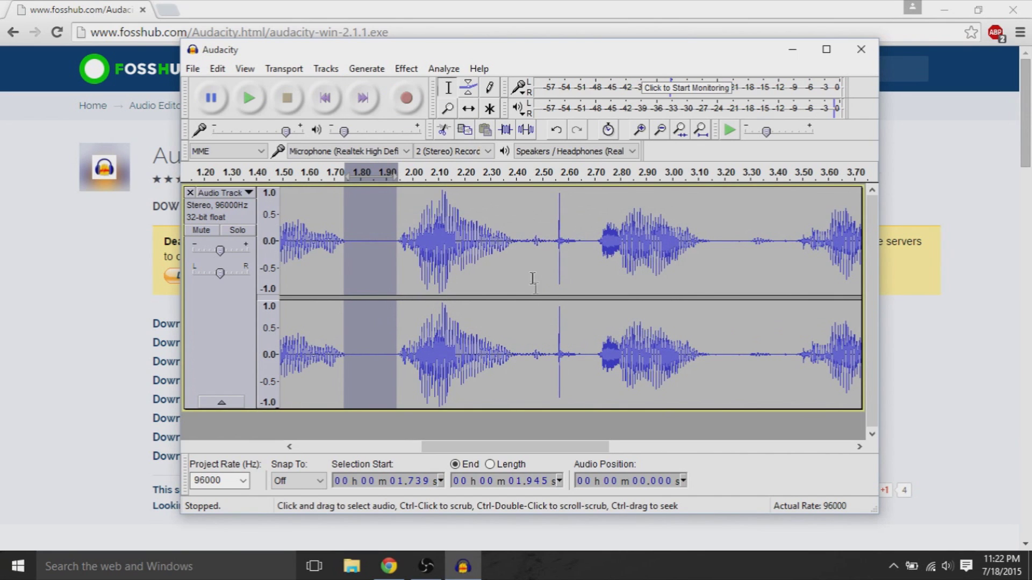
{"action": "left_click_drag", "start_coordinate": [521, 246], "coordinate": [590, 261]}
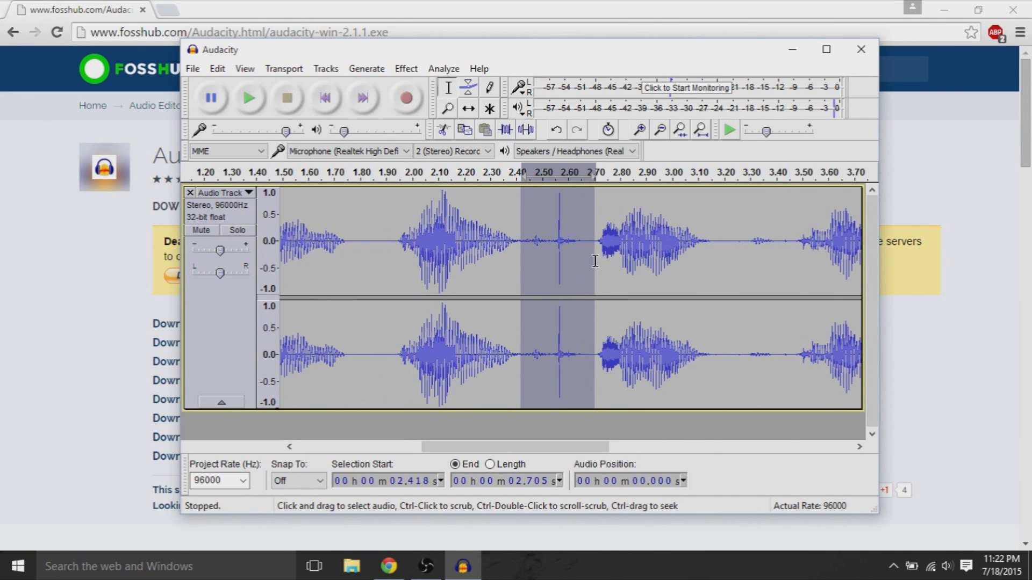
{"action": "left_click", "coordinate": [329, 70]}
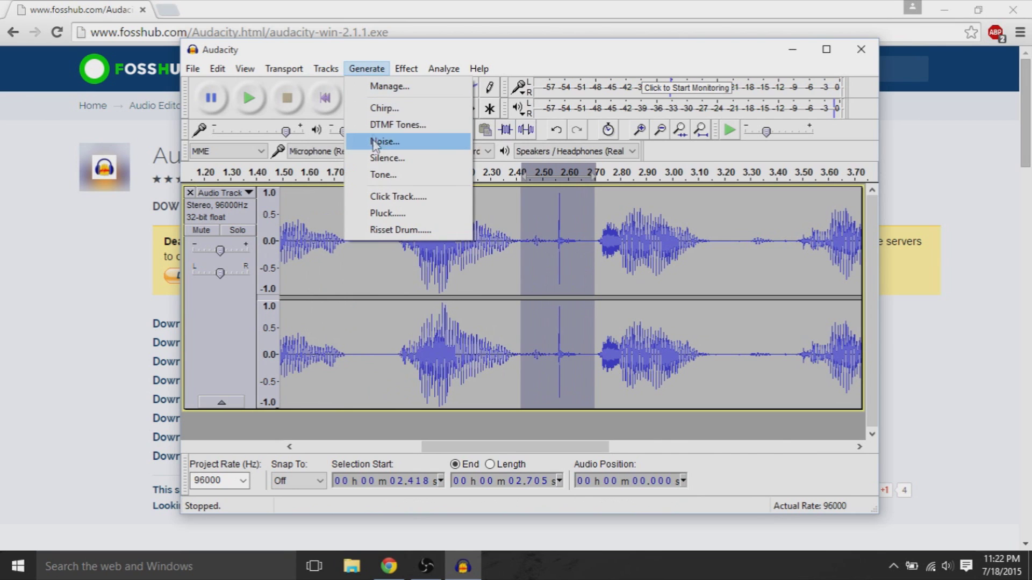
{"action": "left_click", "coordinate": [374, 154]}
{"action": "key", "text": "Return"}
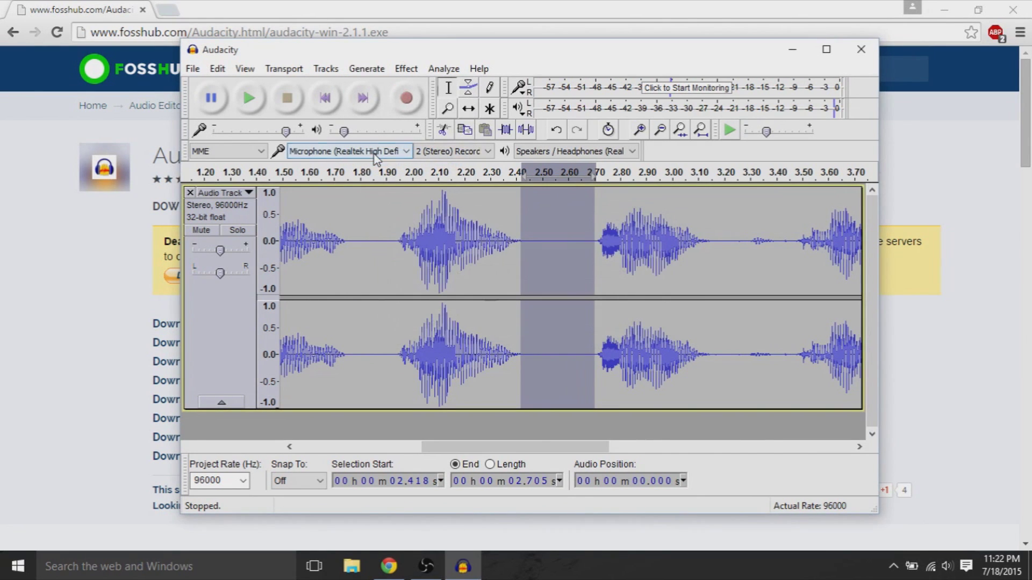
- Silence the 3.20–3.50 s gap and the long 3.90–5.06 s stretch
{"action": "left_click_drag", "start_coordinate": [724, 250], "coordinate": [802, 259]}
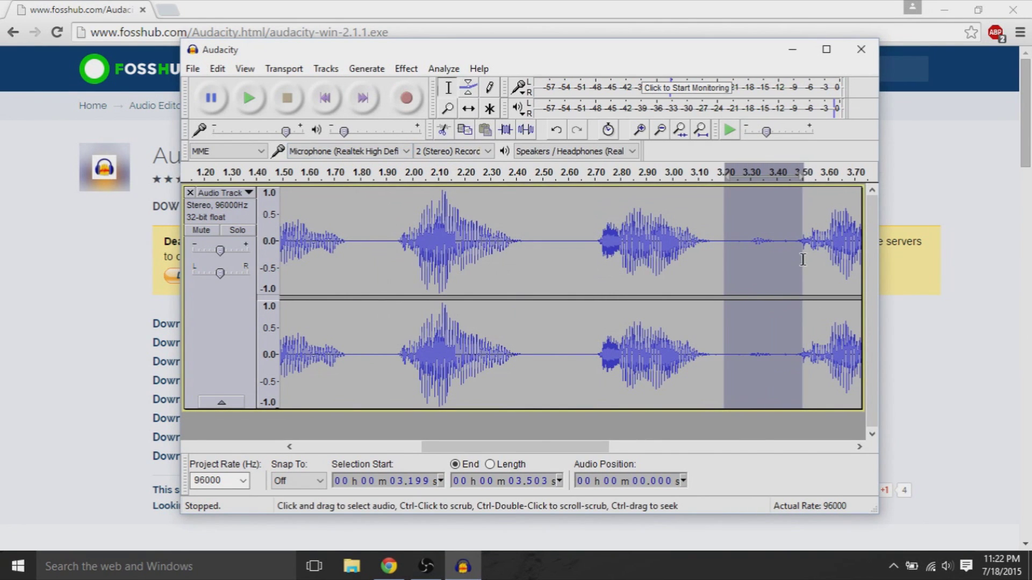
{"action": "left_click", "coordinate": [414, 70]}
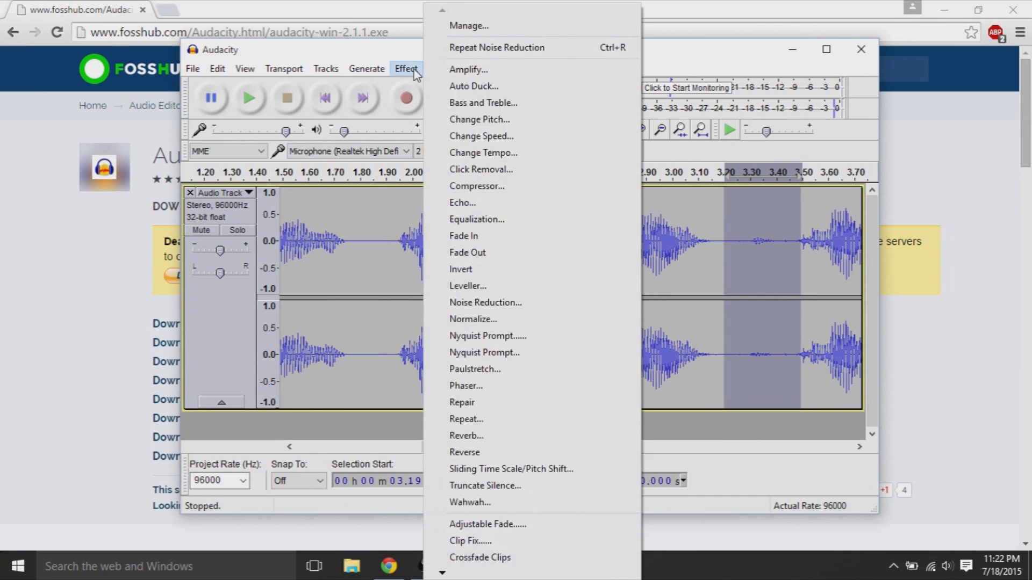
{"action": "left_click", "coordinate": [397, 157]}
{"action": "key", "text": "Return"}
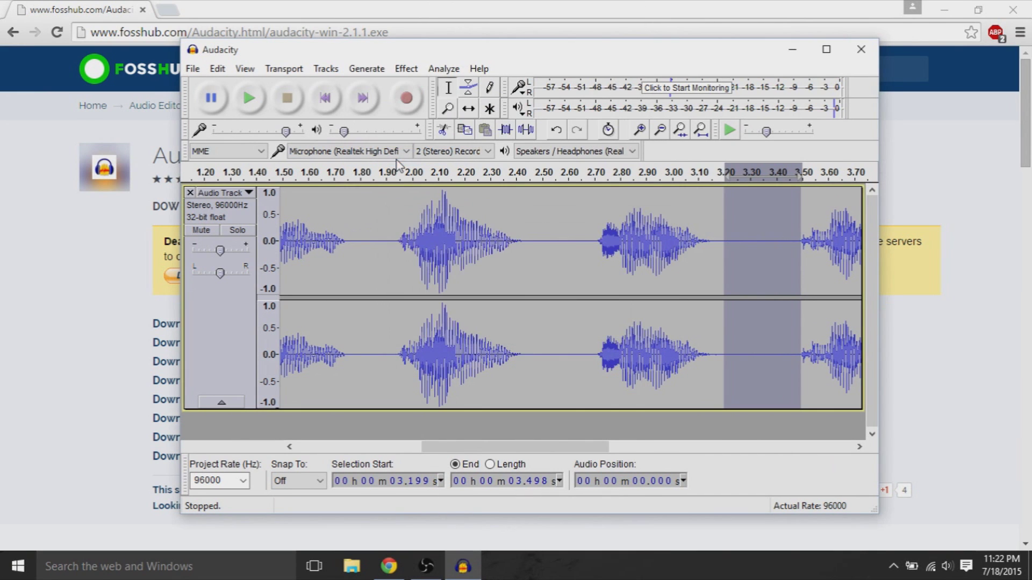
{"action": "left_click_drag", "start_coordinate": [571, 438], "coordinate": [722, 428]}
{"action": "left_click_drag", "start_coordinate": [430, 251], "coordinate": [732, 278]}
{"action": "left_click", "coordinate": [366, 69]}
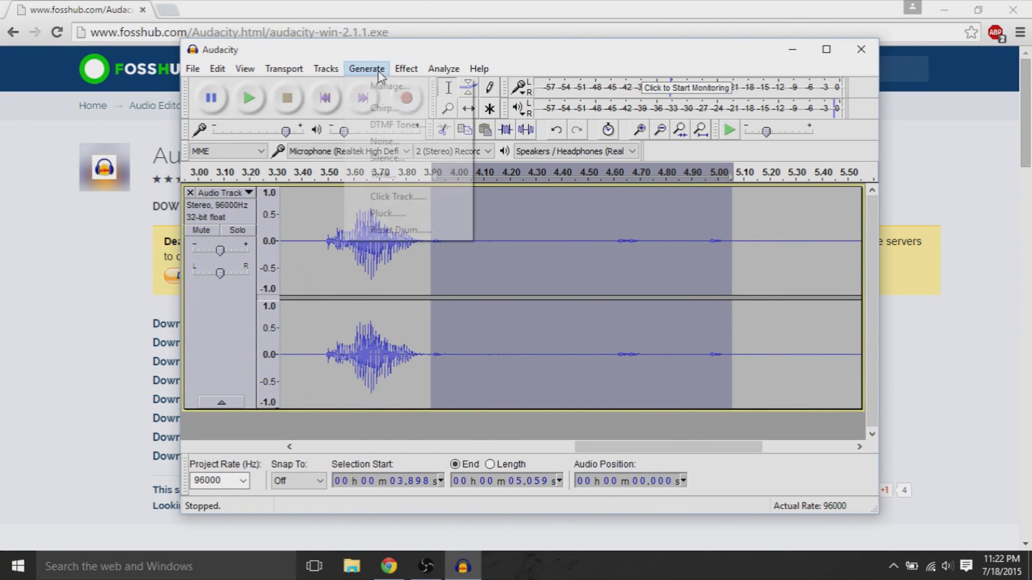
{"action": "left_click", "coordinate": [404, 161]}
{"action": "key", "text": "Return"}
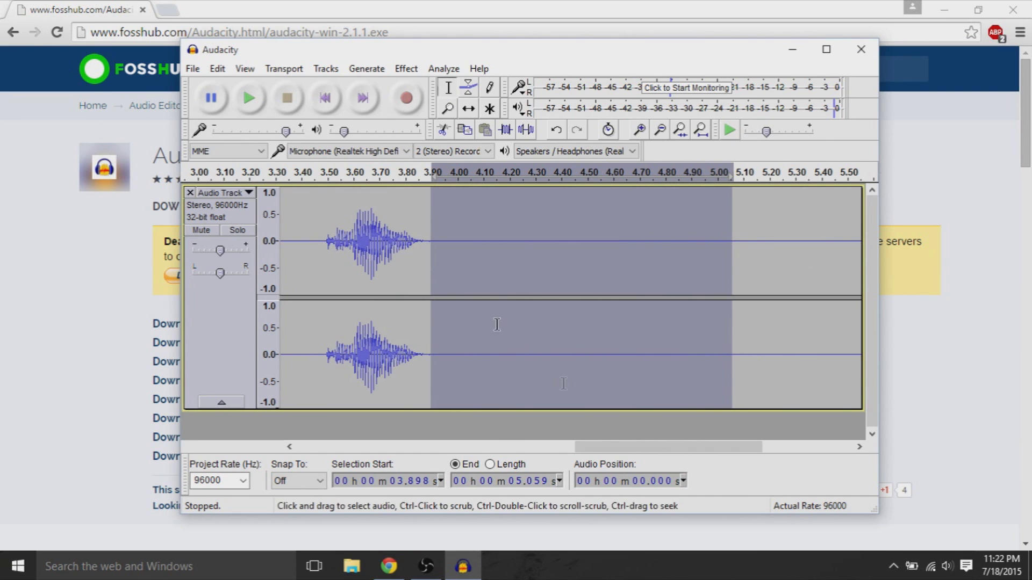
- Play the silenced stretch, then play the whole edited clip to review it
{"action": "left_click_drag", "start_coordinate": [608, 449], "coordinate": [299, 389]}
{"action": "left_click", "coordinate": [249, 97]}
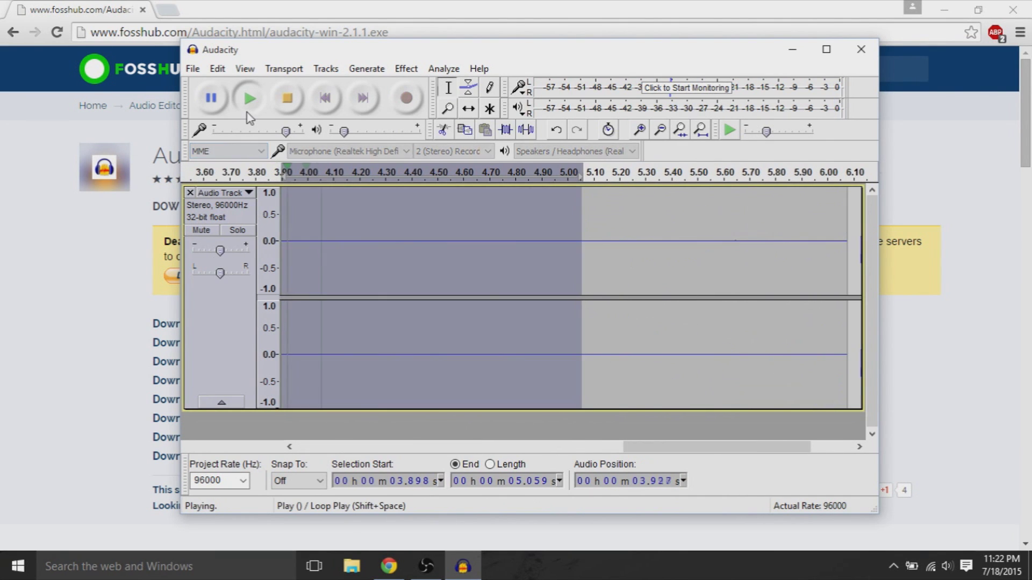
{"action": "key", "text": "ctrl+a"}
{"action": "left_click", "coordinate": [263, 100]}
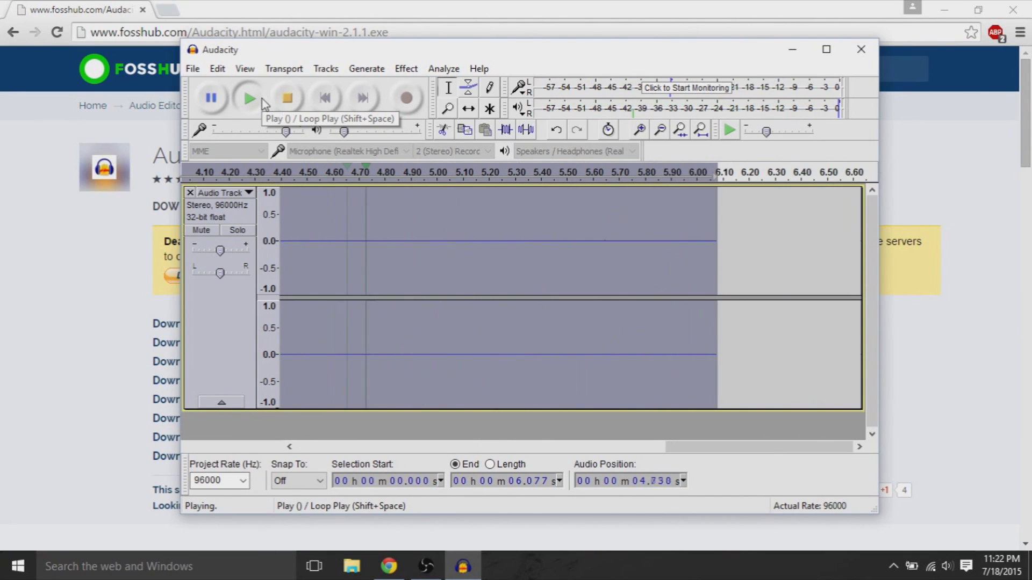
{"action": "left_click", "coordinate": [288, 101]}
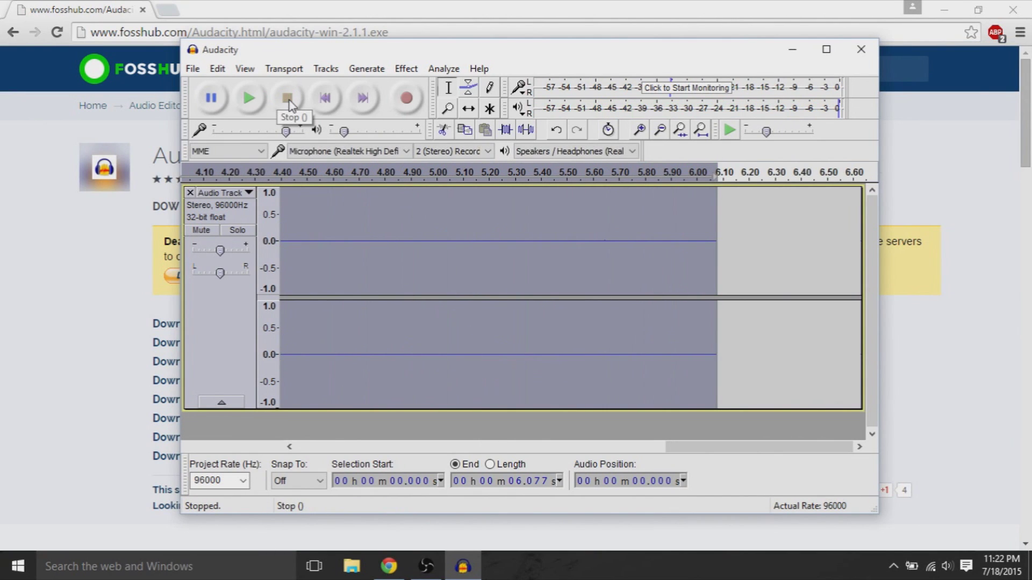
- Export the clip to the Desktop as WAV file 'edited-version', then exit Audacity
{"action": "left_click", "coordinate": [185, 68]}
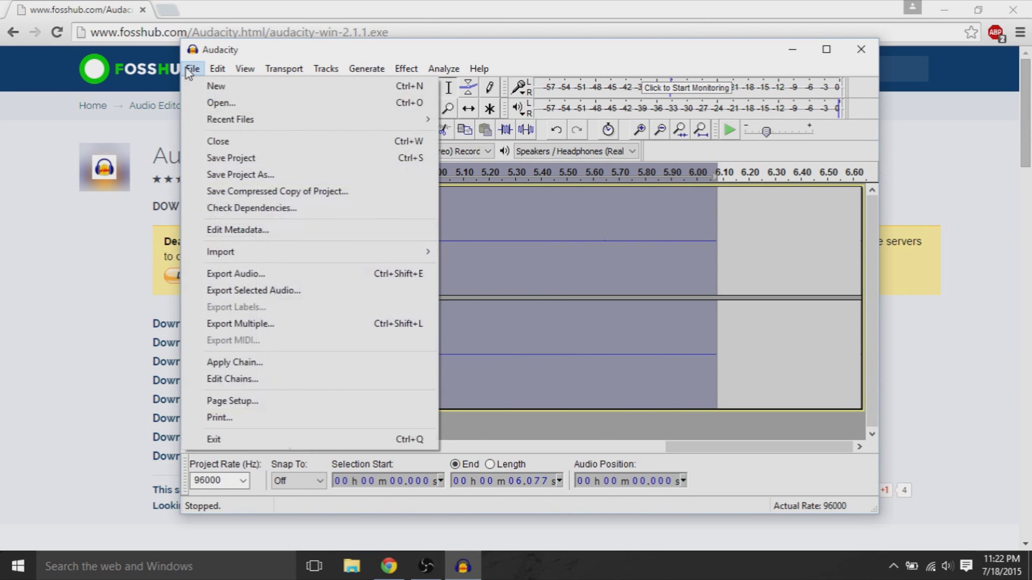
{"action": "left_click", "coordinate": [263, 277]}
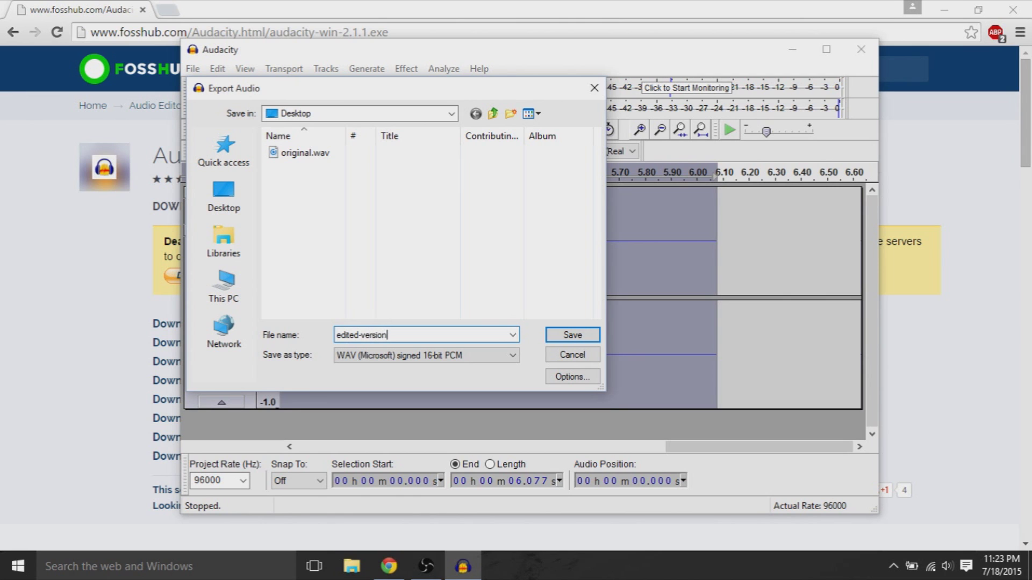
{"action": "key", "text": "Return"}
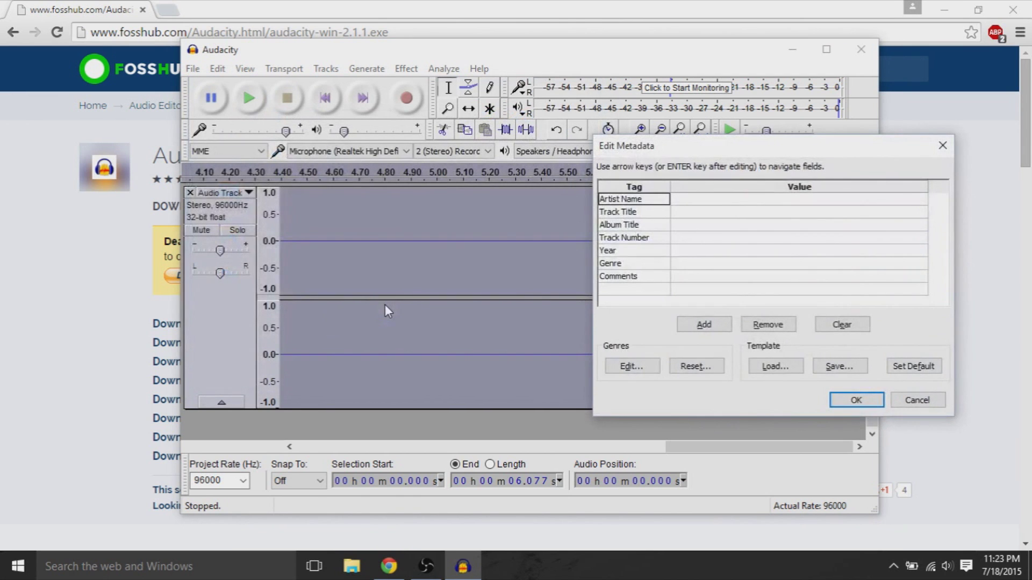
{"action": "key", "text": "Return"}
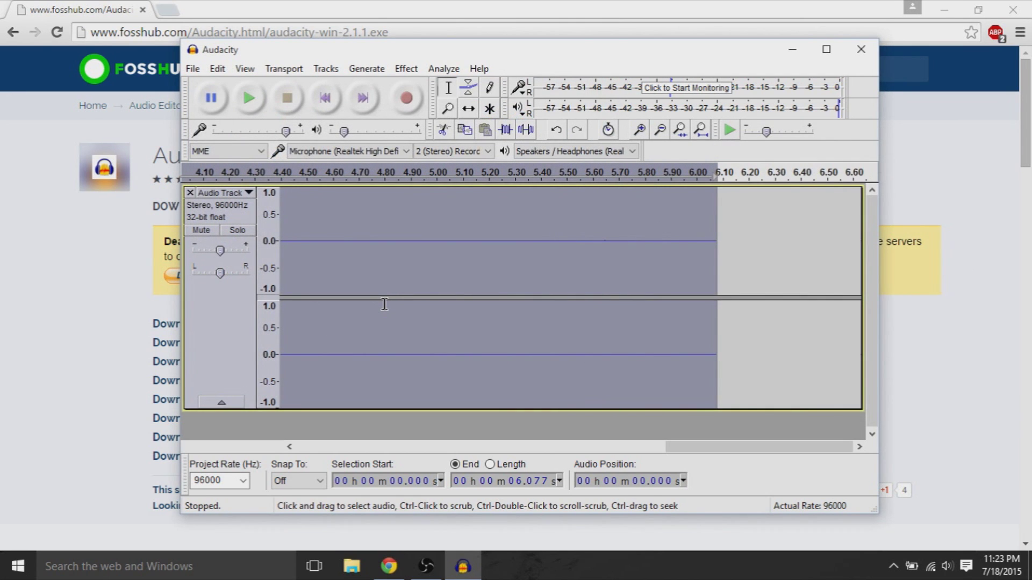
{"action": "left_click", "coordinate": [198, 69]}
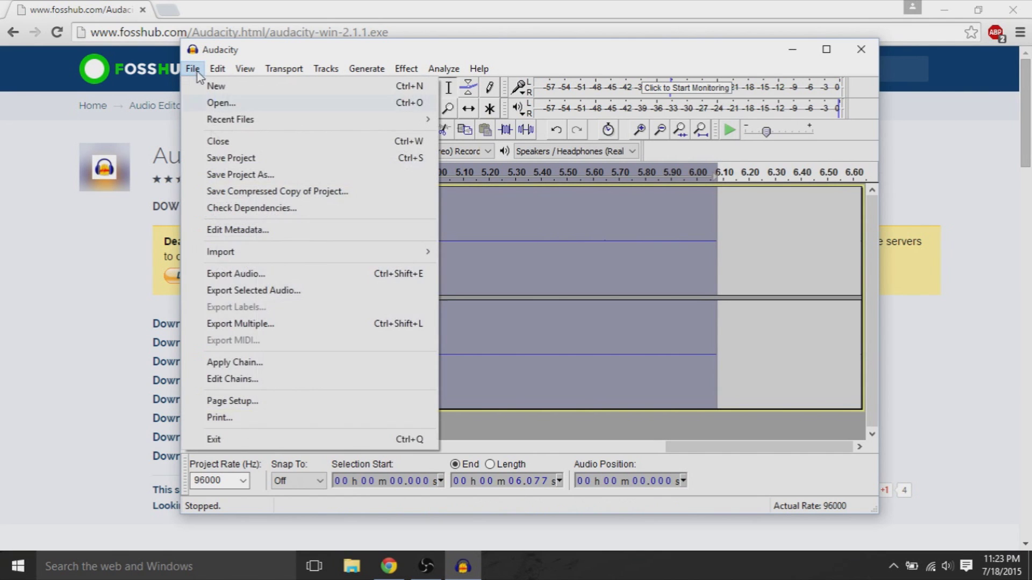
{"action": "left_click", "coordinate": [267, 437]}
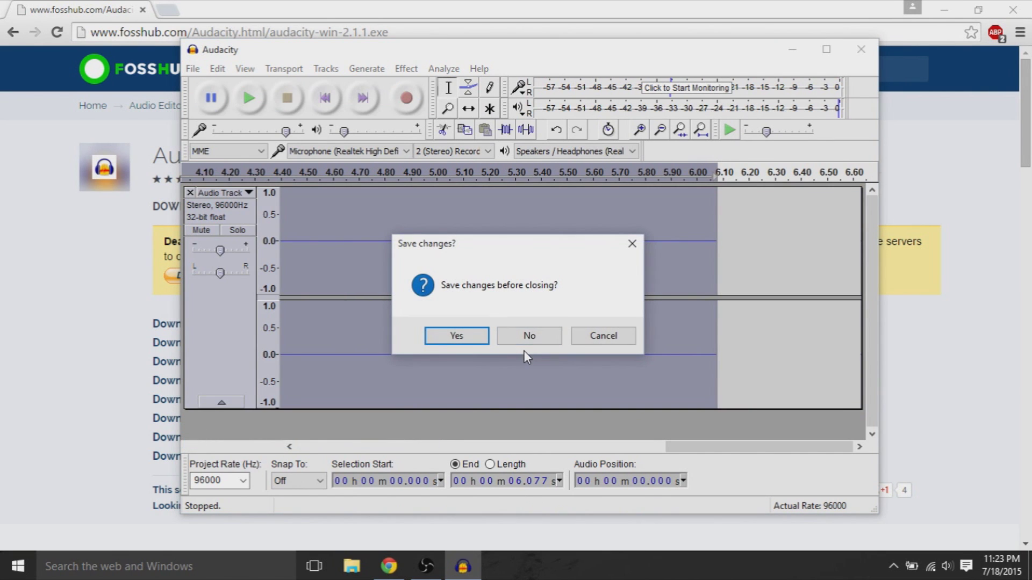